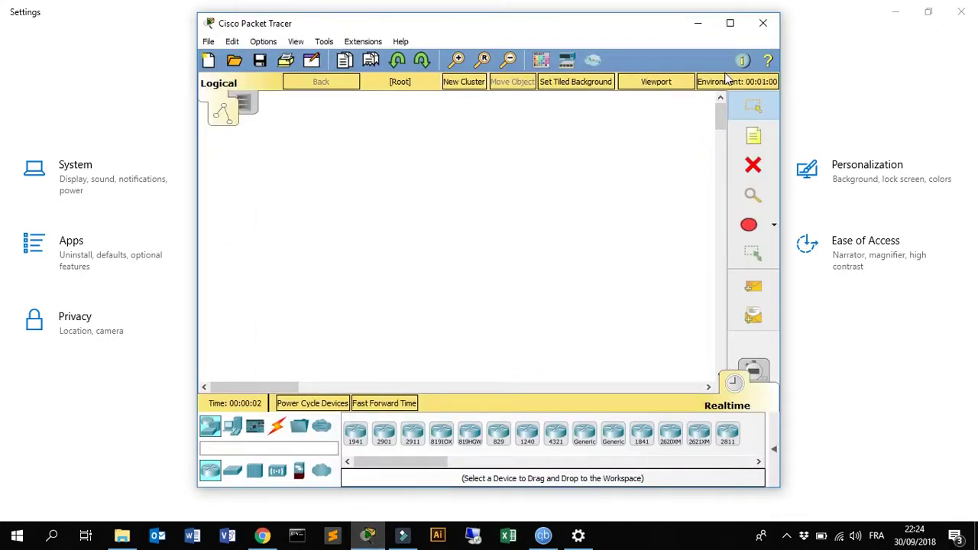
Step: Maximize the Cisco Packet Tracer window to full screen
click(729, 23)
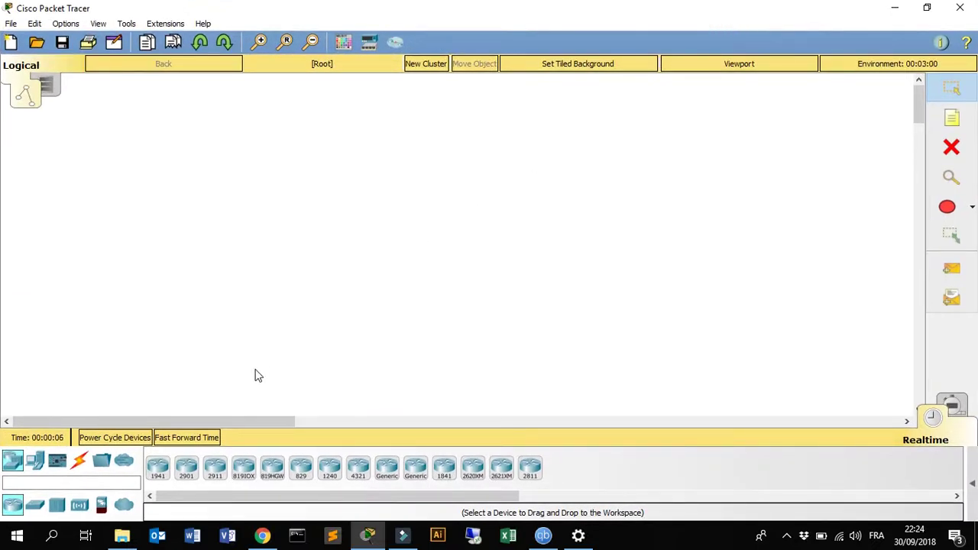
Step: Place a 2911 router and, to its right, a 2960-24TT switch in the workspace
click(215, 467)
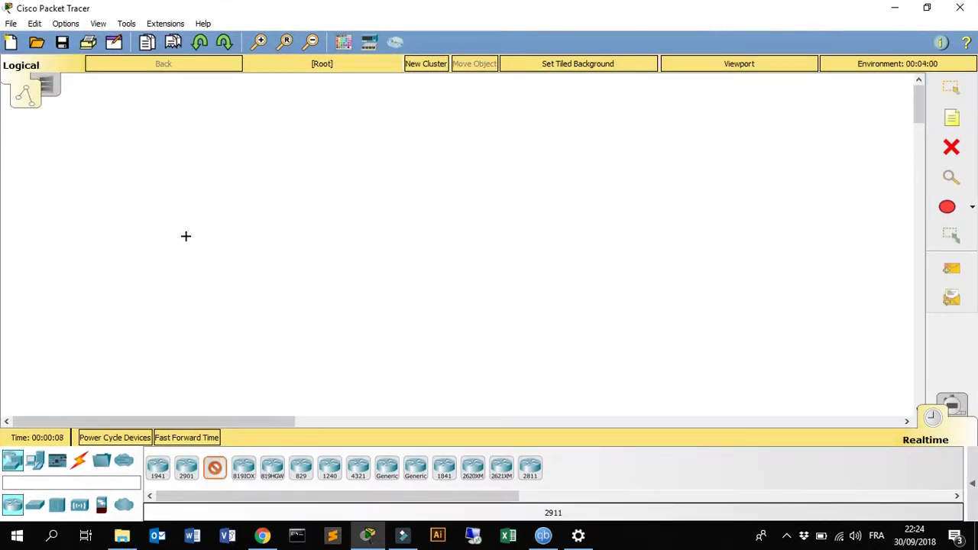
click(180, 208)
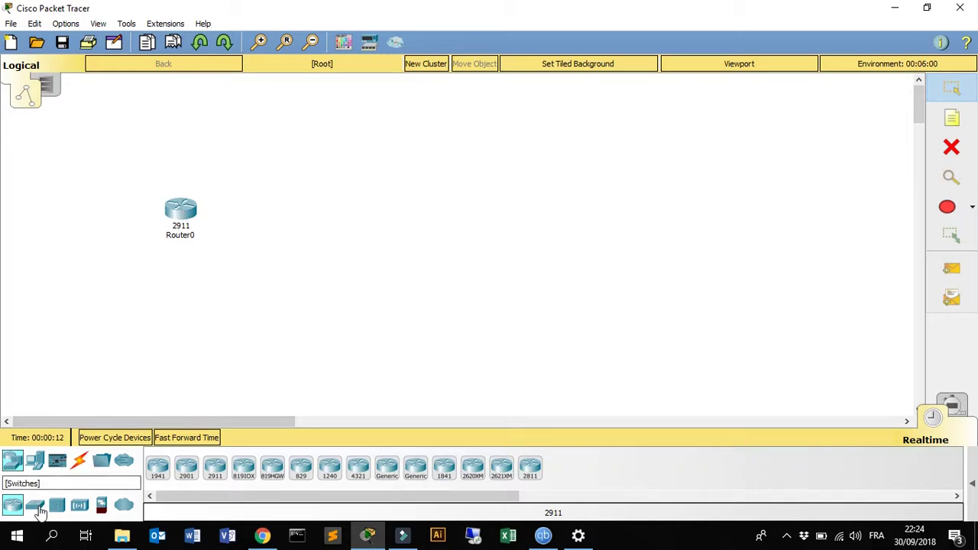
click(38, 509)
click(162, 468)
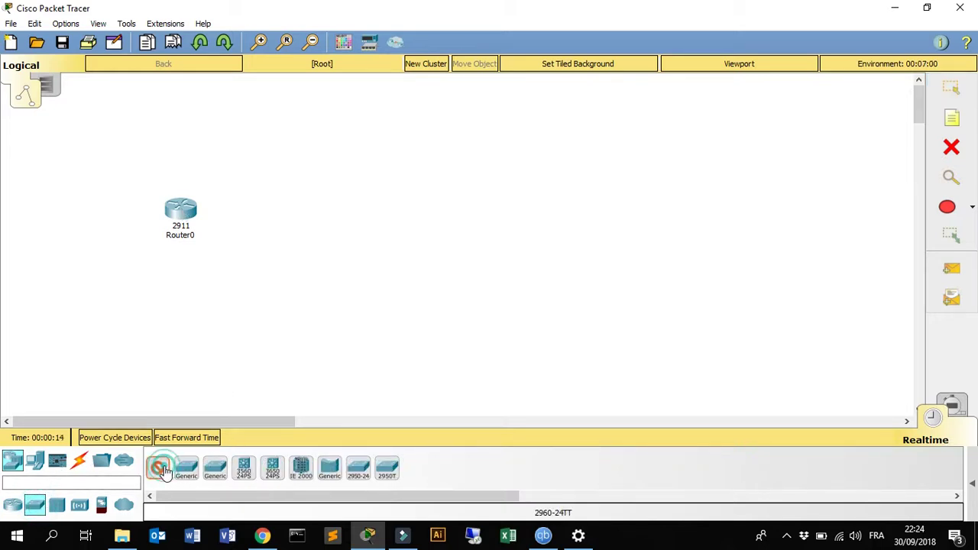
click(506, 219)
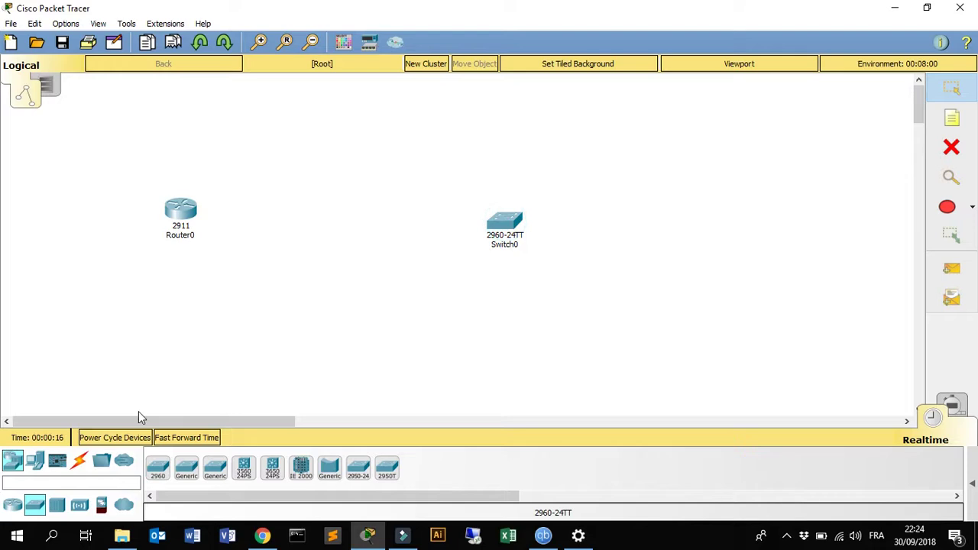
Step: Connect Router0 GigabitEthernet0/0 to Switch0 GigabitEthernet0/1 with a copper straight-through cable
click(79, 460)
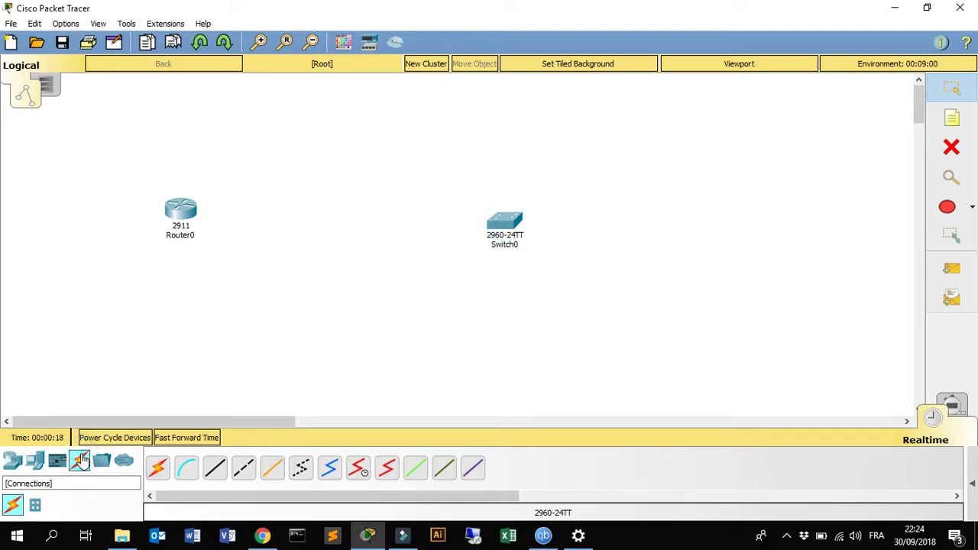
click(216, 468)
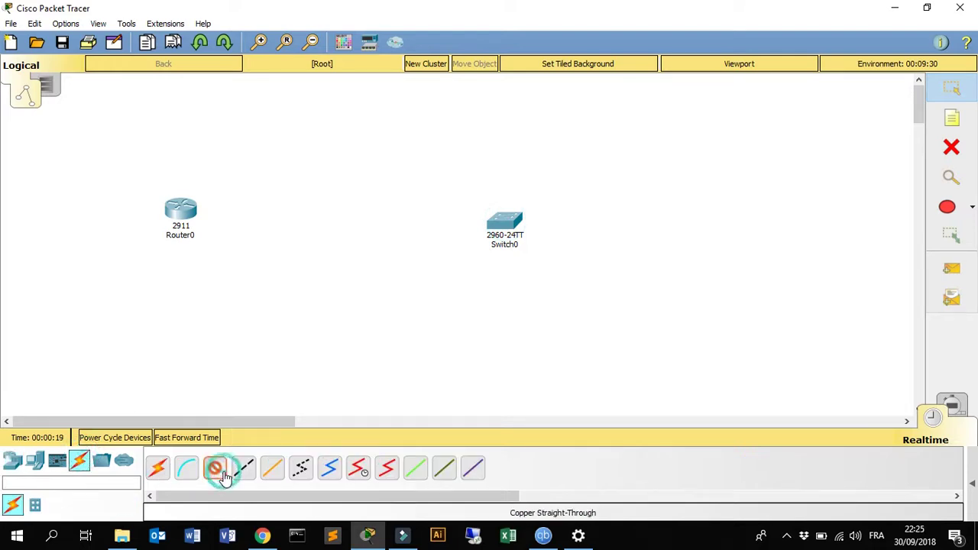
click(187, 211)
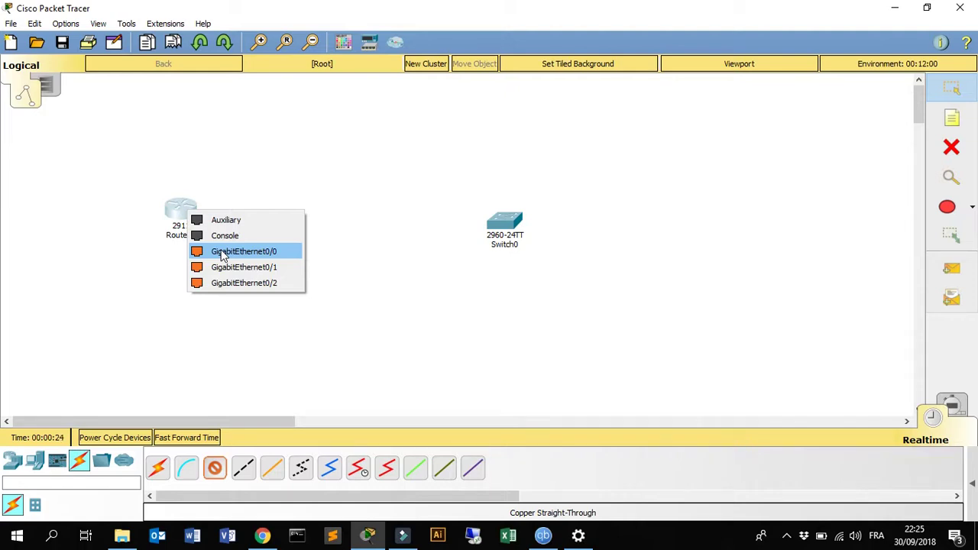
click(222, 252)
click(501, 220)
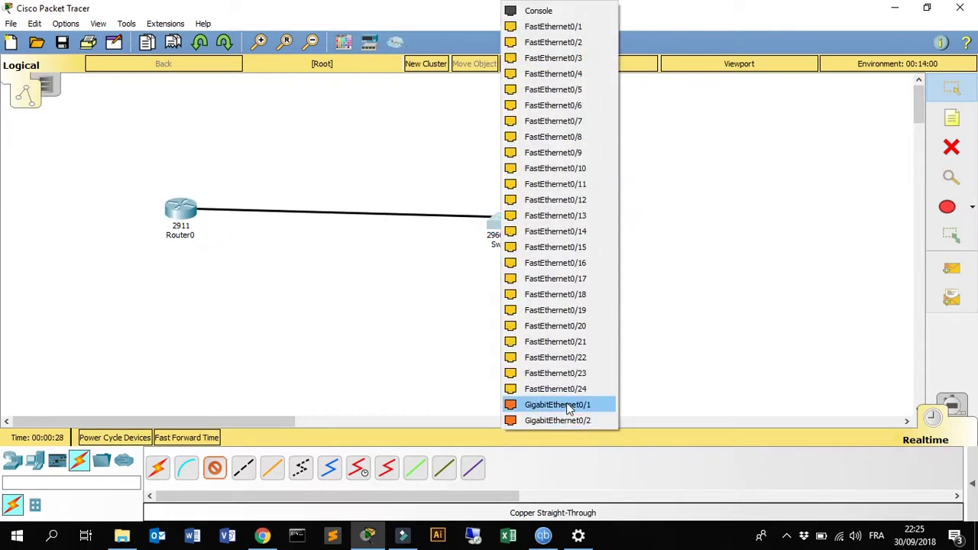
click(568, 405)
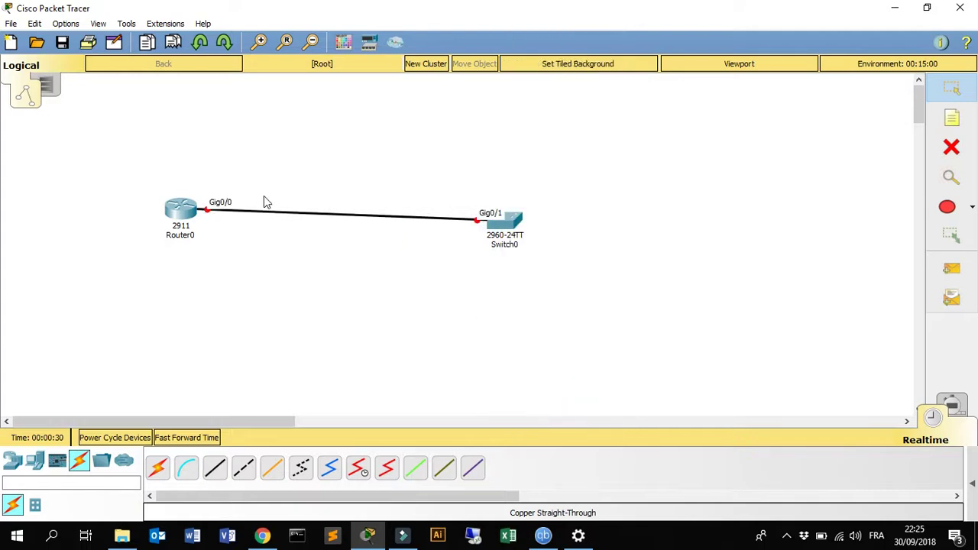
Step: Open Router0's CLI, decline the initial setup dialog, and enter enable mode
click(190, 214)
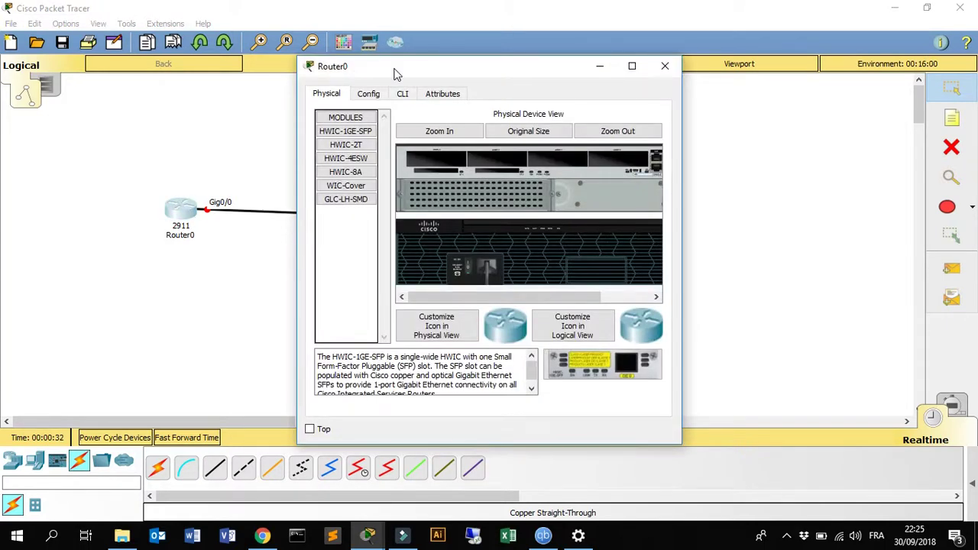
drag(393, 67, 527, 78)
drag(587, 49, 639, 36)
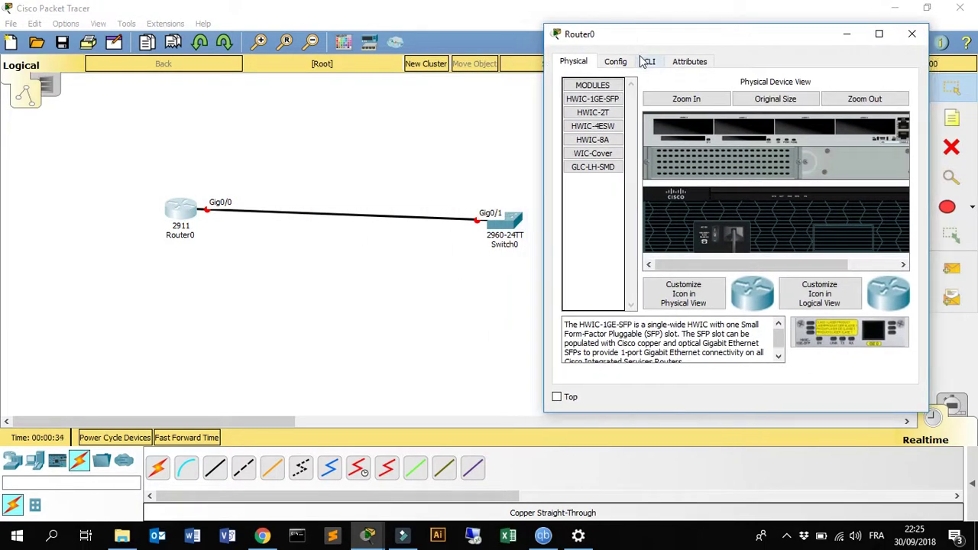
click(648, 61)
text(no)
key(Return)
key(Return)
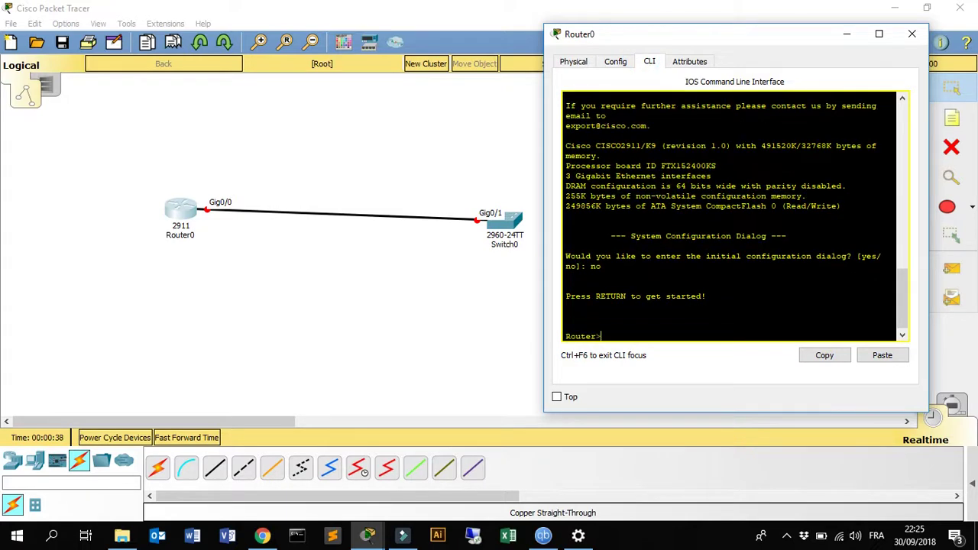
text(en)
key(Tab)
Step: Enter global configuration mode on Router0 with configure terminal
key(Return)
text(conf)
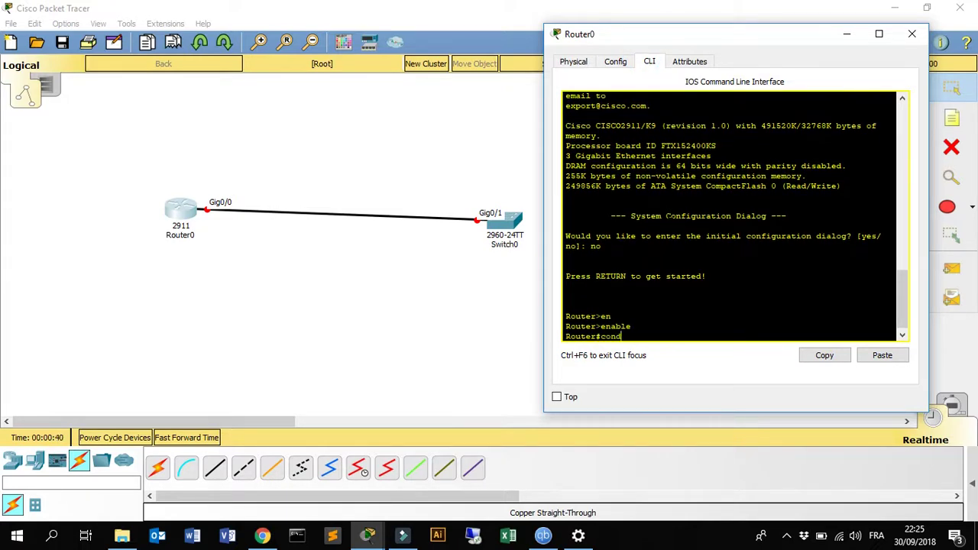
text(nd)
key(Tab)
key(BackSpace)
text(f)
key(Tab)
text(ter)
key(Tab)
key(Return)
Step: Select interface GigabitEthernet0/0 and apply no shutdown
text(in)
text(gi)
key(Tab)
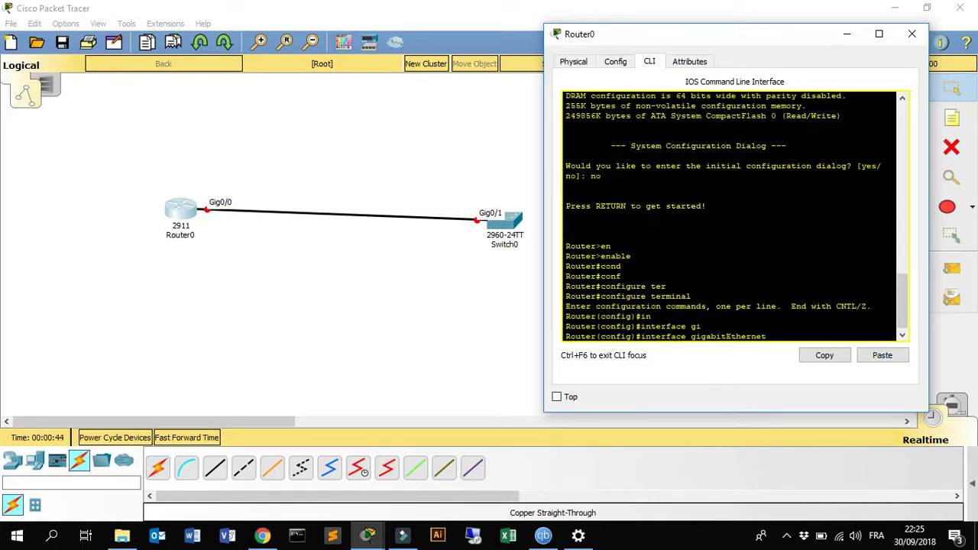
text( 0/0)
key(Return)
text(no sh)
key(Tab)
key(Return)
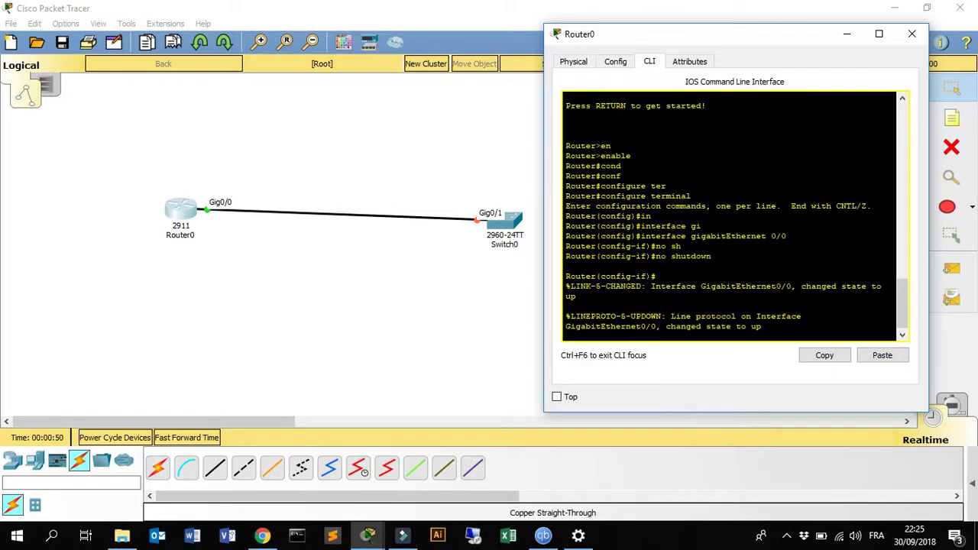
key(Return)
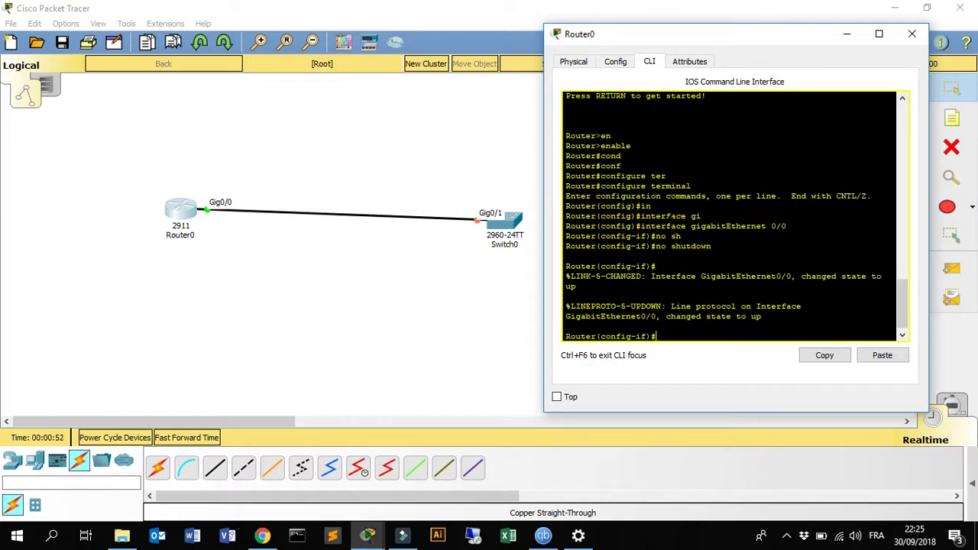
Step: Open Switch0's CLI and enter privileged mode with enable
click(512, 221)
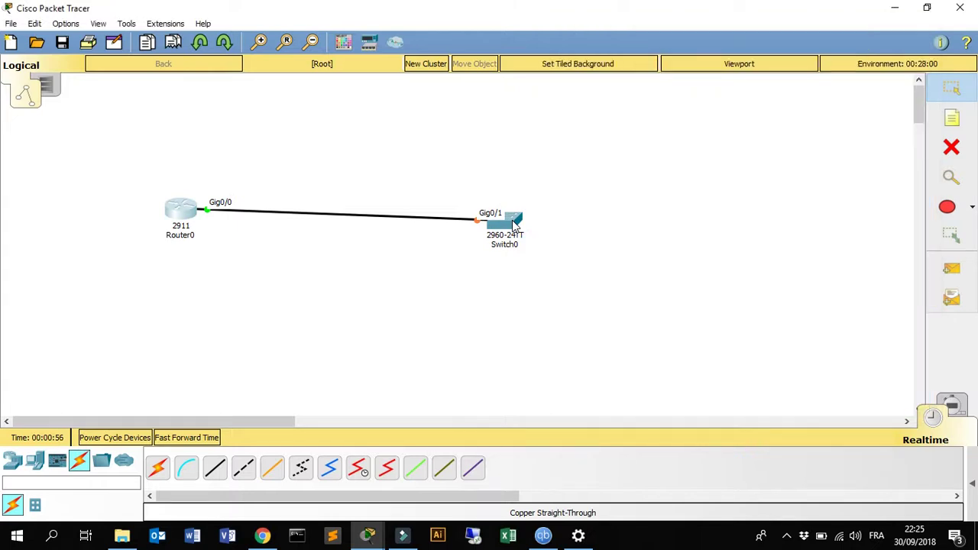
click(508, 223)
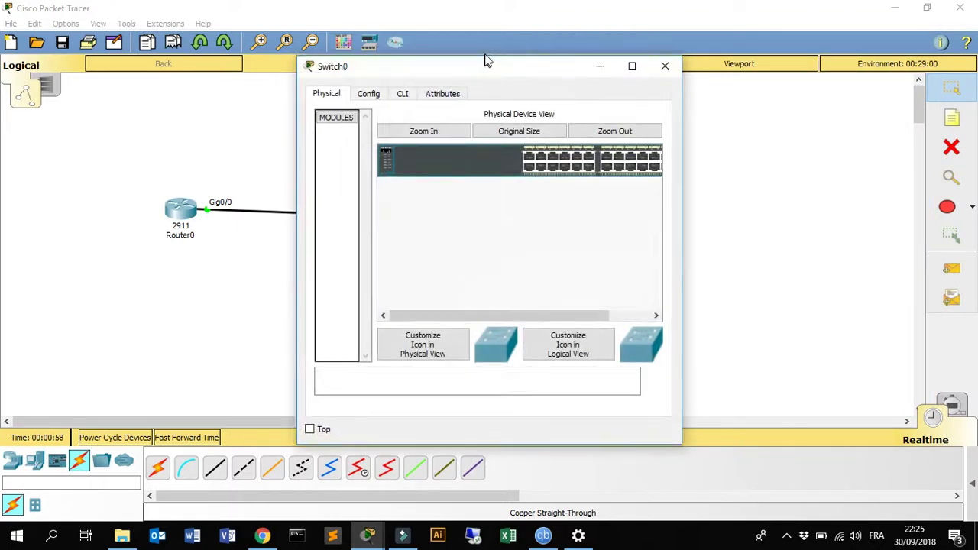
drag(484, 69, 733, 55)
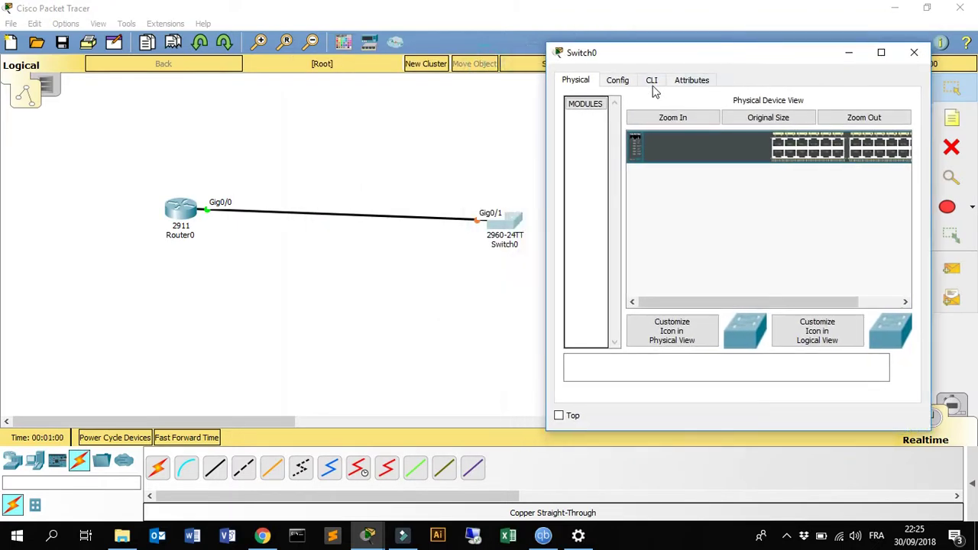
click(651, 86)
click(681, 303)
key(Return)
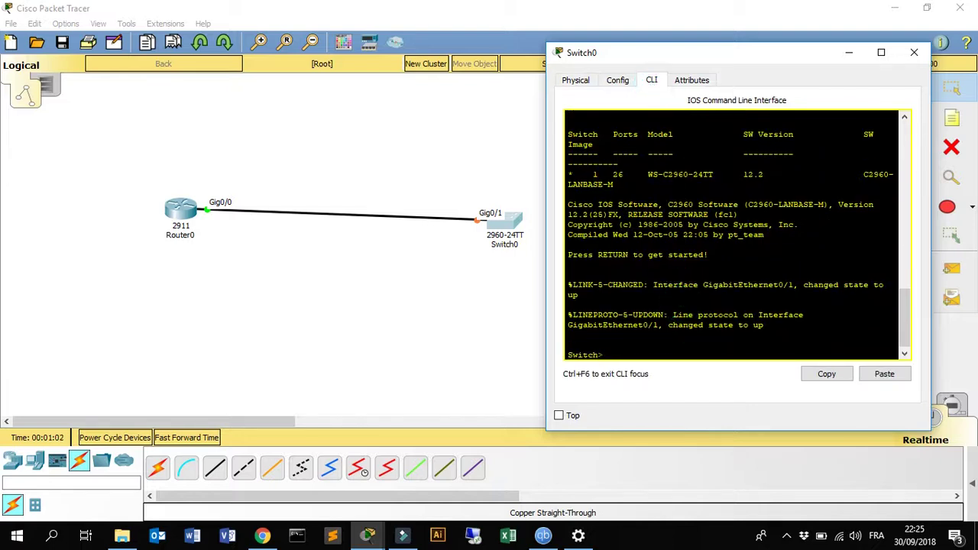
text(en)
key(Tab)
key(Return)
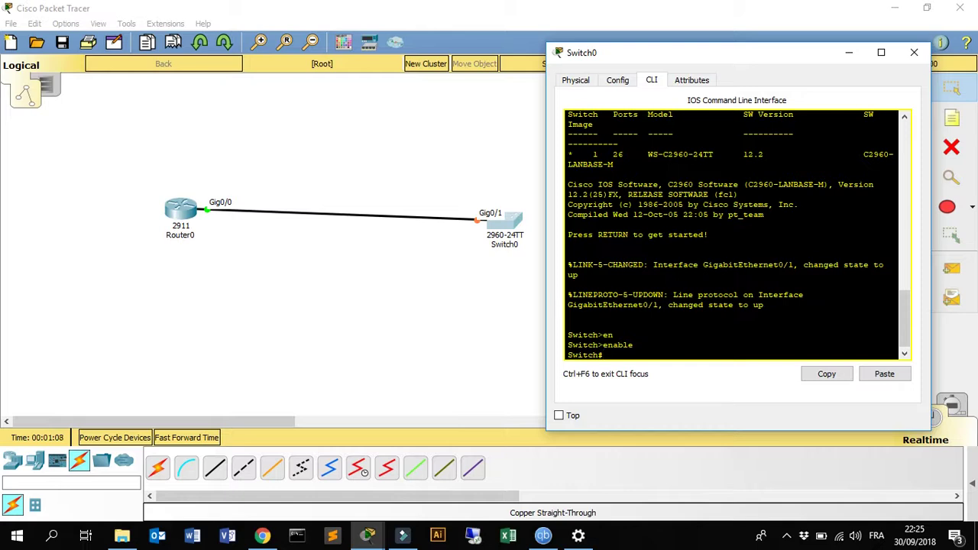
Step: Enter global configuration mode on Switch0 with configure terminal
text(conf)
key(Tab)
text(ter)
key(Tab)
key(Return)
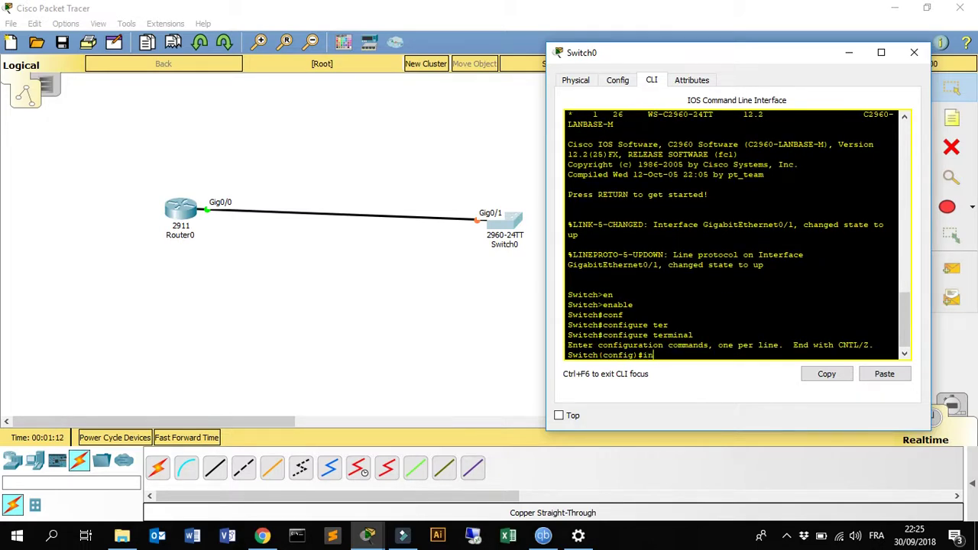
Step: Select interface GigabitEthernet0/1 and apply no shutdown
text(in)
key(Tab)
text(gi)
key(Tab)
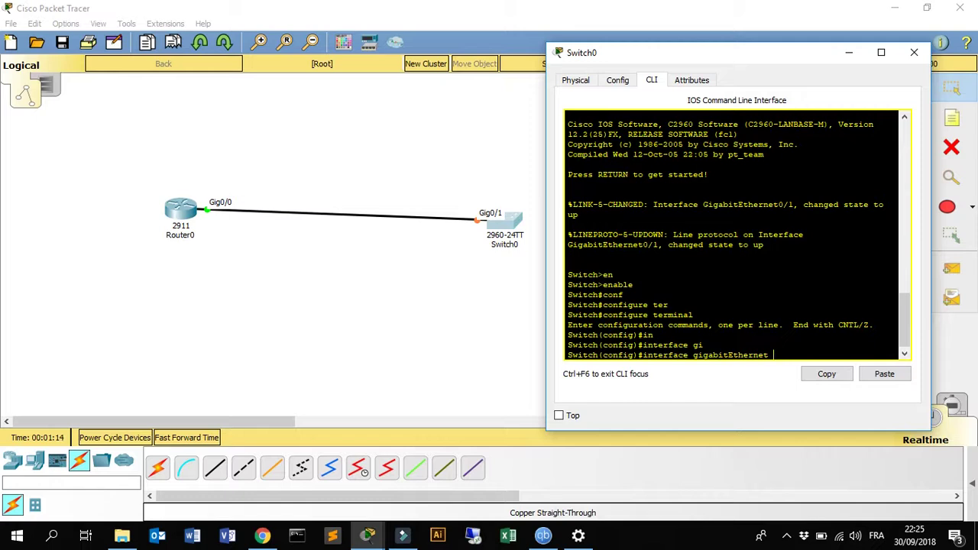
text(0/1)
key(Return)
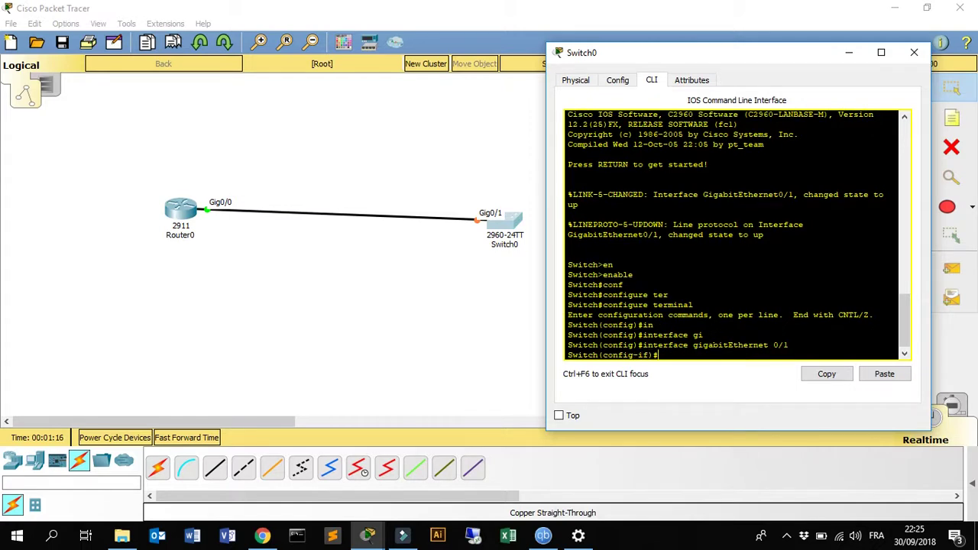
text(n)
text(o sh)
key(Tab)
key(Return)
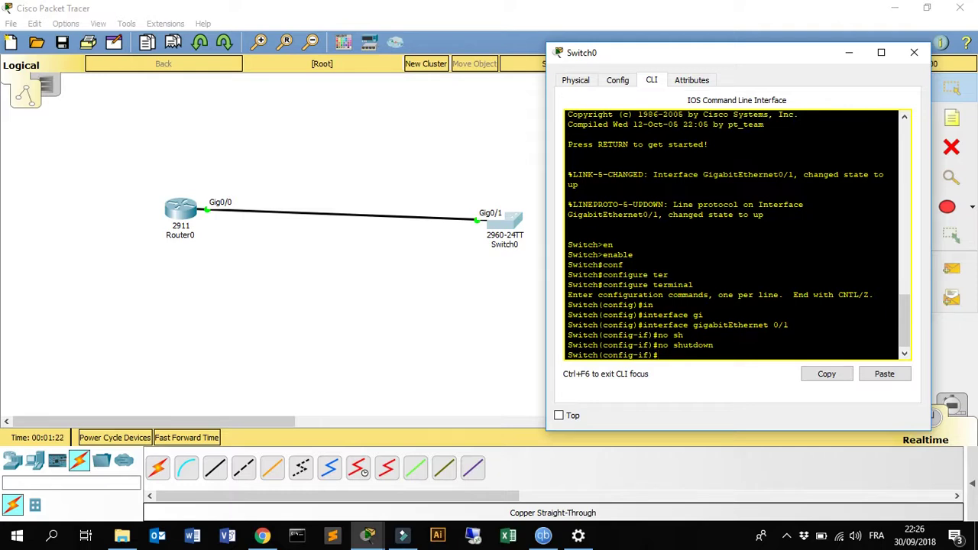
Step: On Router0, exit to global configuration and create subinterface GigabitEthernet0/0.100
click(180, 210)
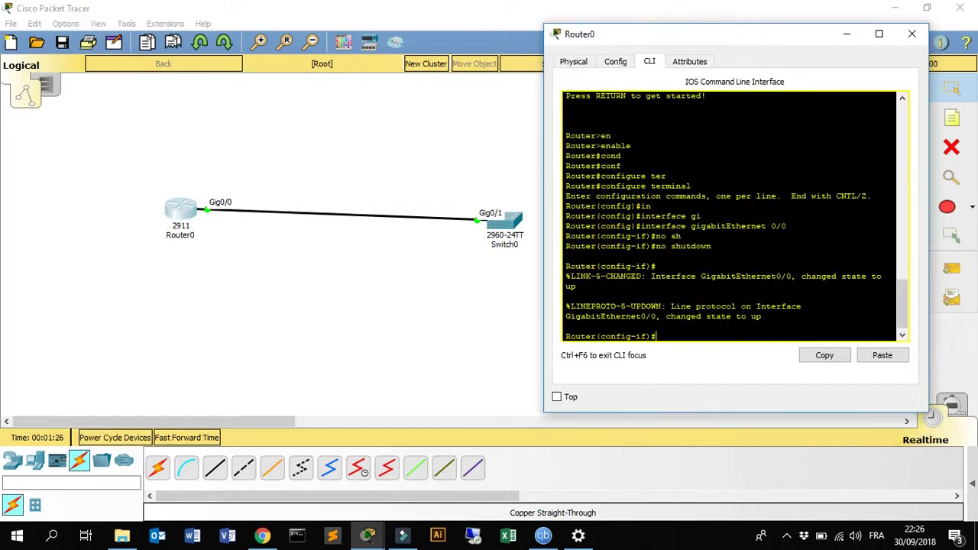
text(e)
text(xit)
key(Return)
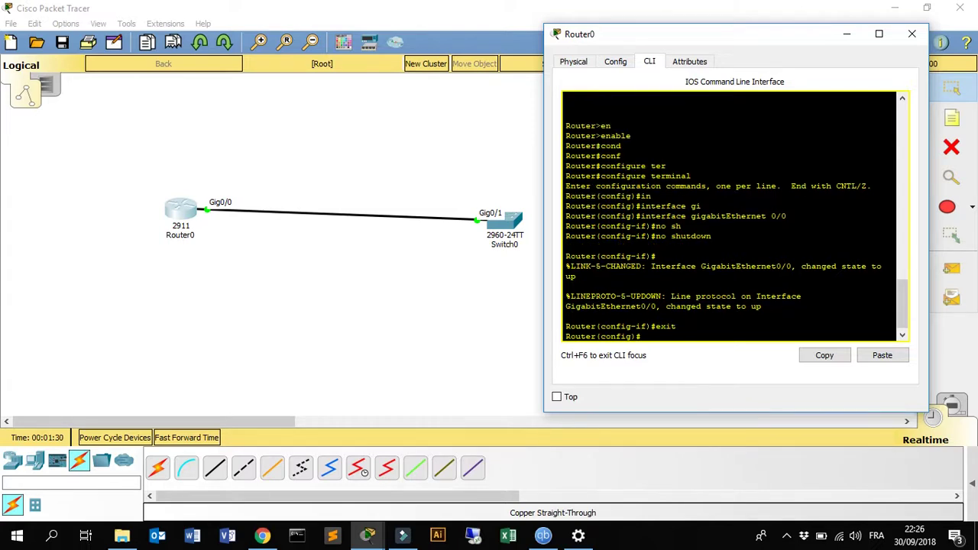
text(in)
key(Tab)
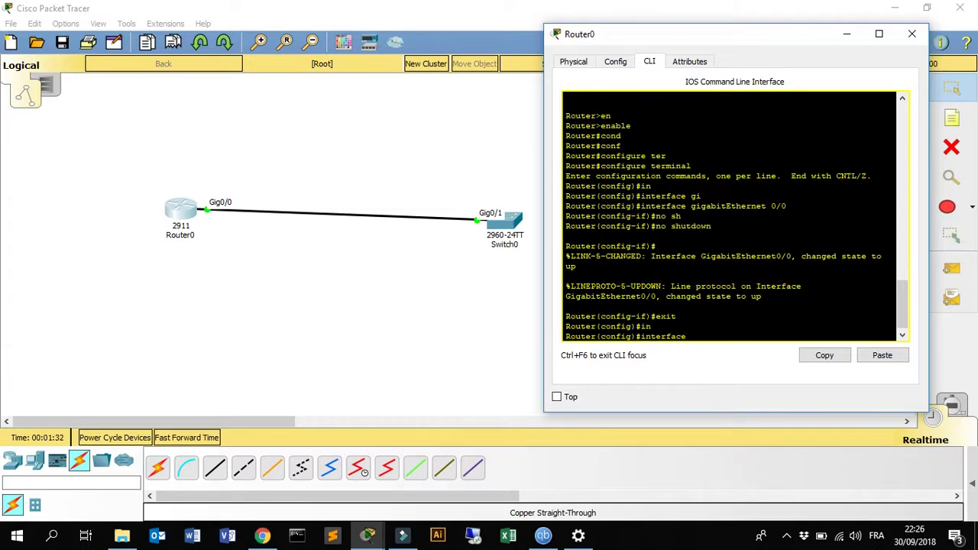
text(fi)
key(Tab)
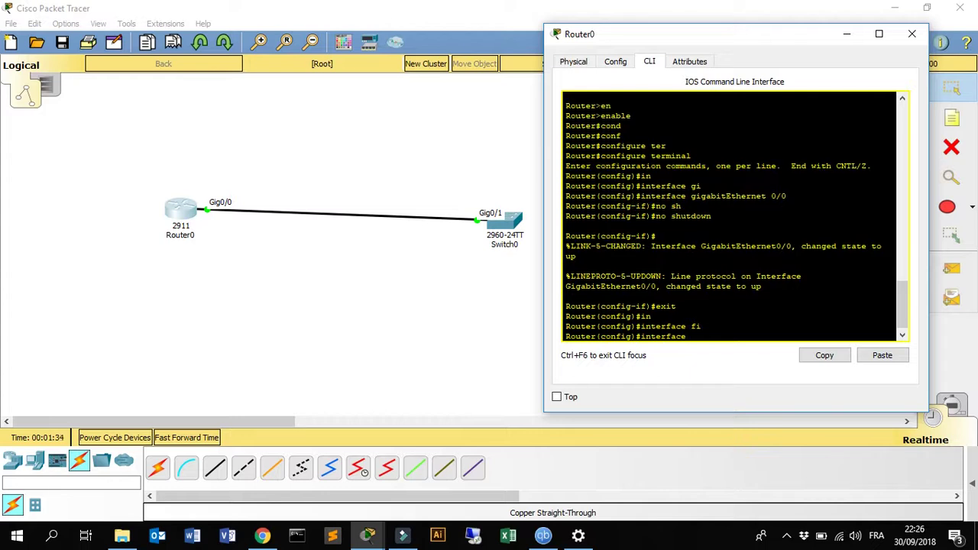
text(gi)
key(Tab)
text(0)
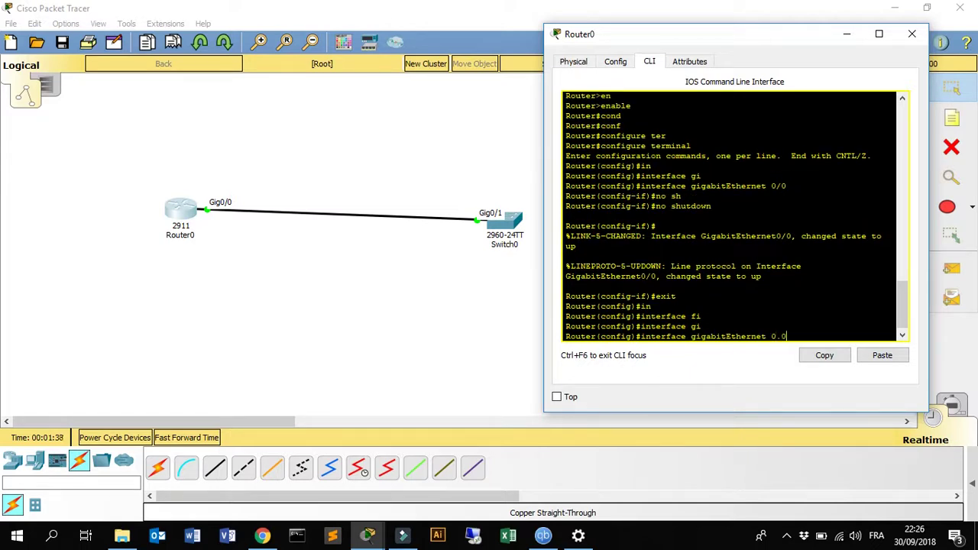
text(.0/0)
text(100)
key(Return)
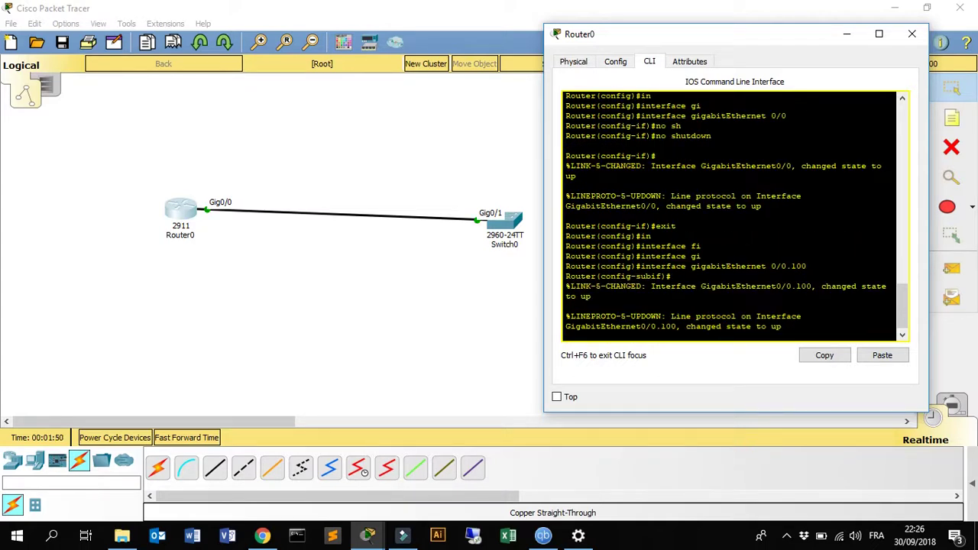
drag(781, 326, 688, 326)
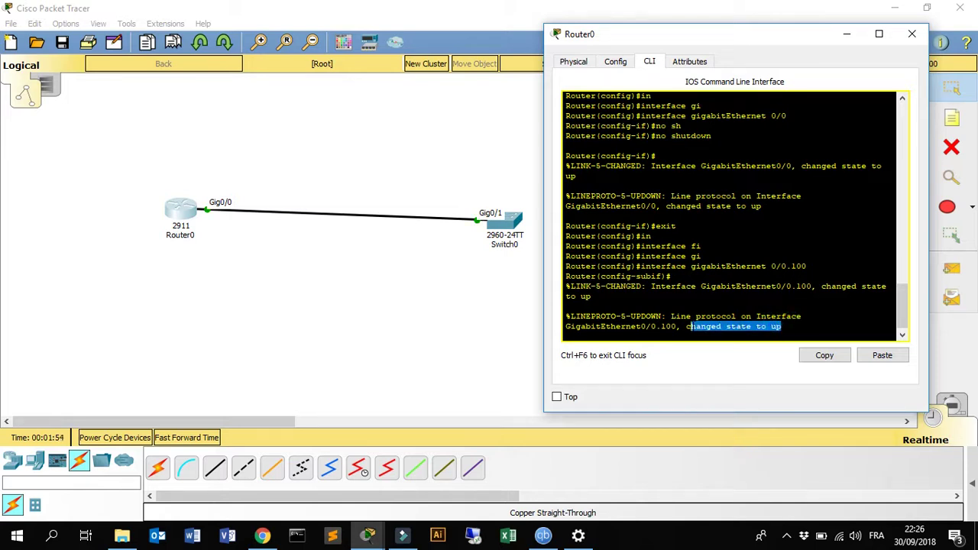
key(Return)
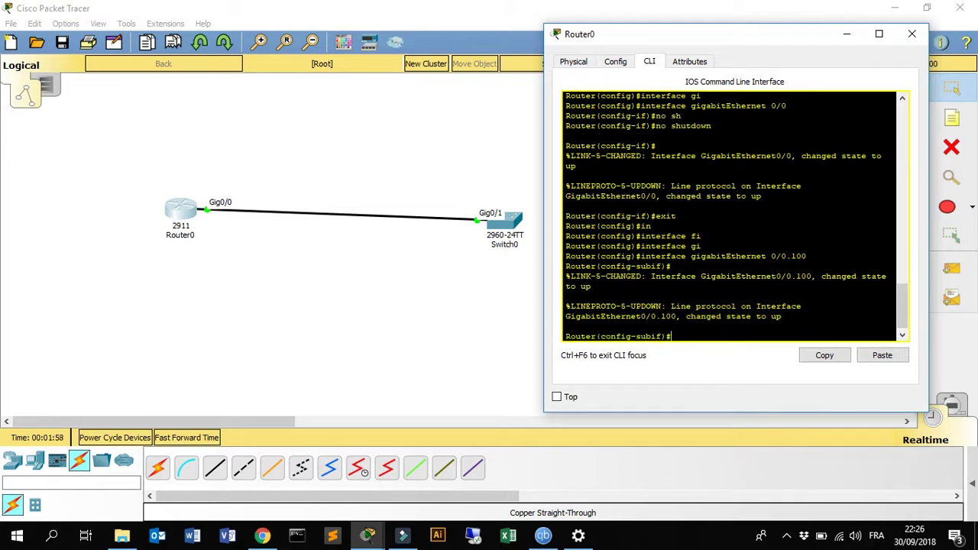
Step: Set encapsulation dot1Q 100 on the subinterface
text(en)
key(Tab)
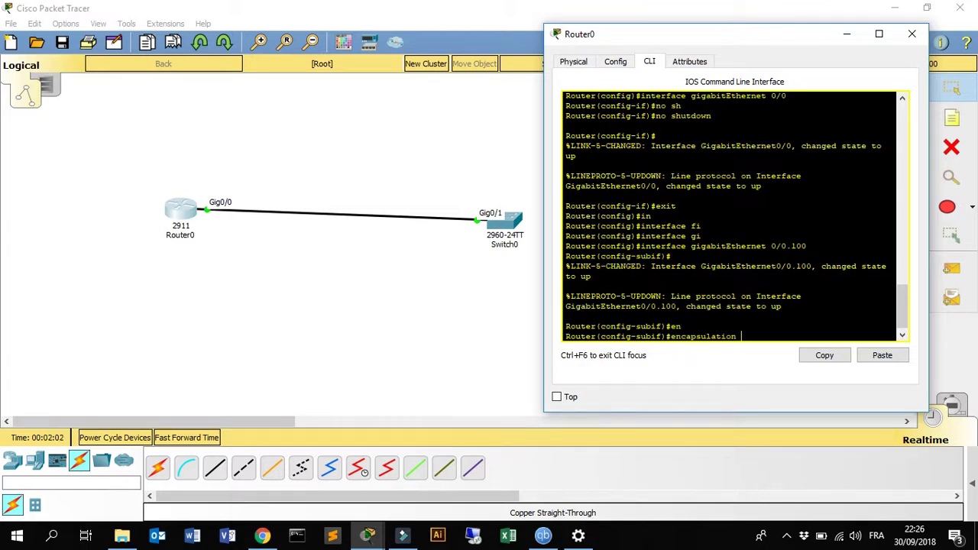
text(d)
key(Tab)
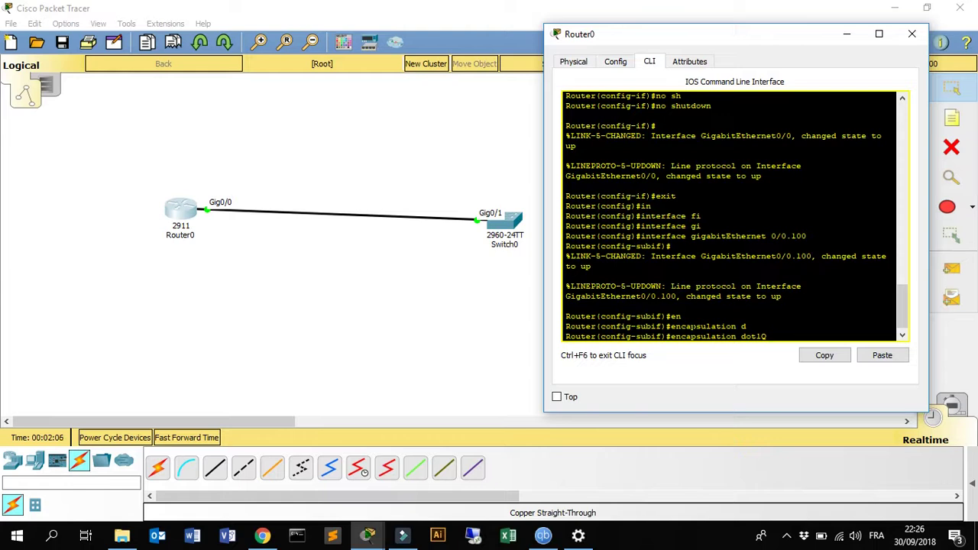
text( ?)
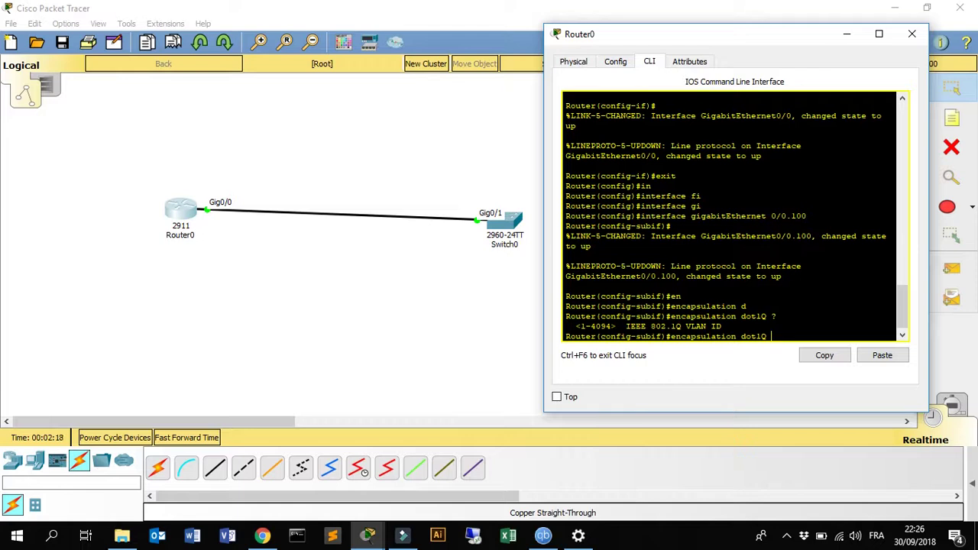
text(100)
key(Return)
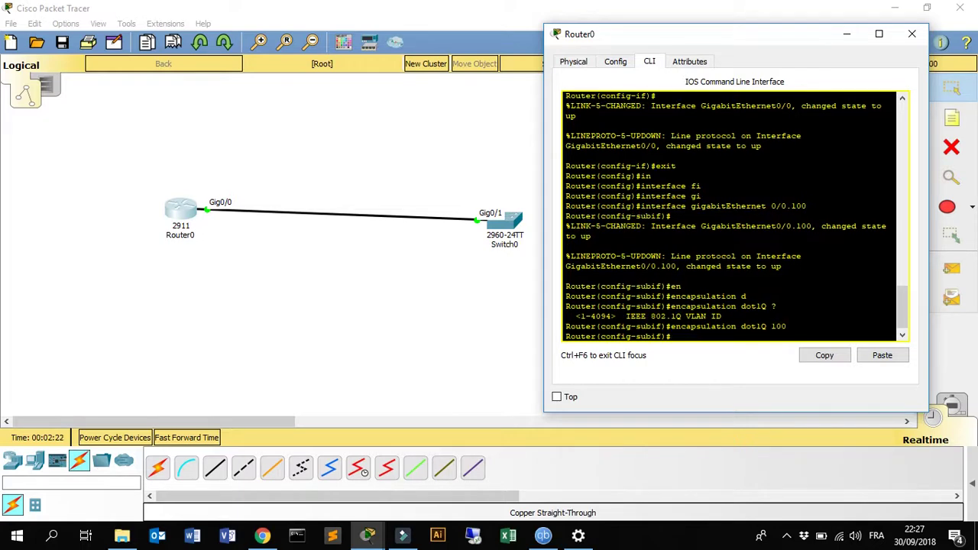
Step: Set the subinterface description to 'link to switch', replacing the earlier 'annaba'
text(des)
key(Tab)
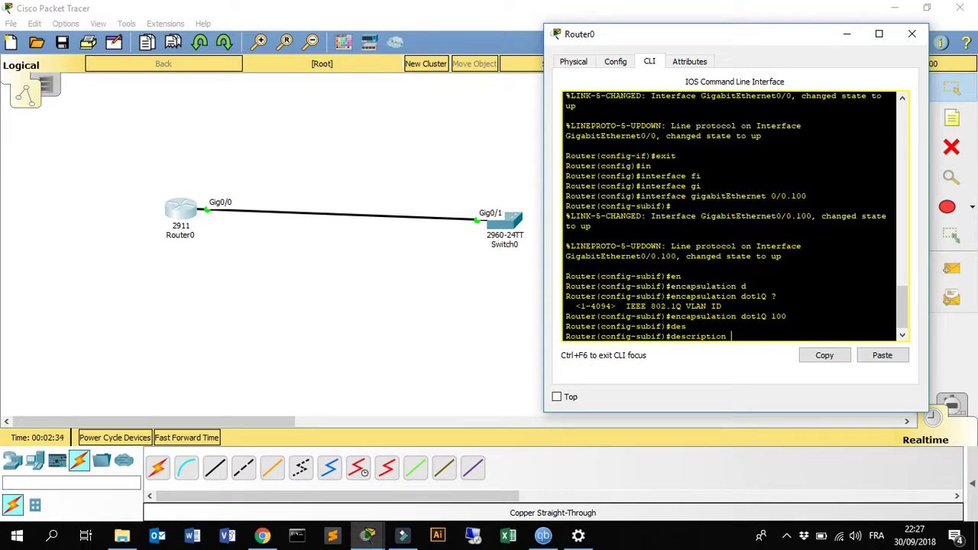
text(annaba)
key(Return)
text(des)
key(Tab)
text(lin)
text(k)
key(BackSpace)
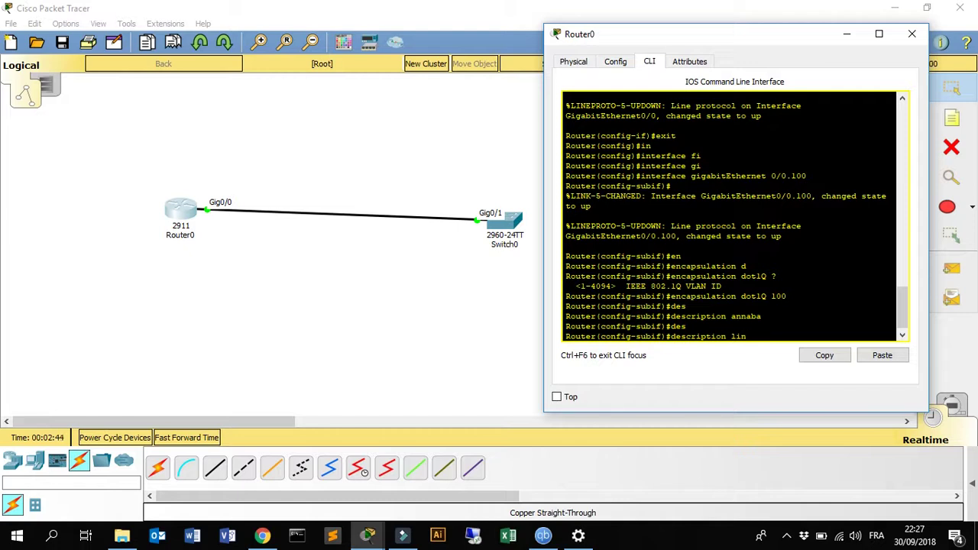
text(k to switch)
key(Return)
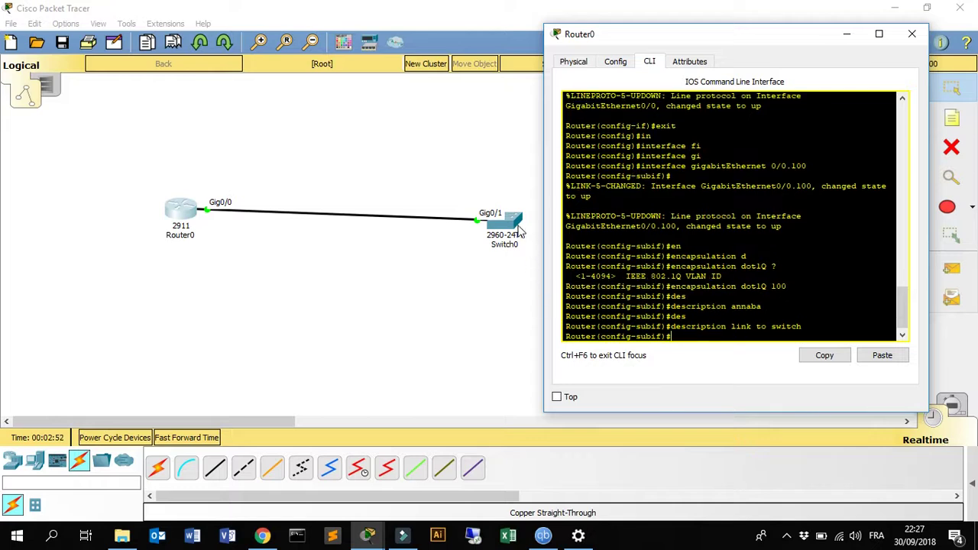
Step: Set Switch0's GigabitEthernet0/1 to switchport mode trunk
click(508, 222)
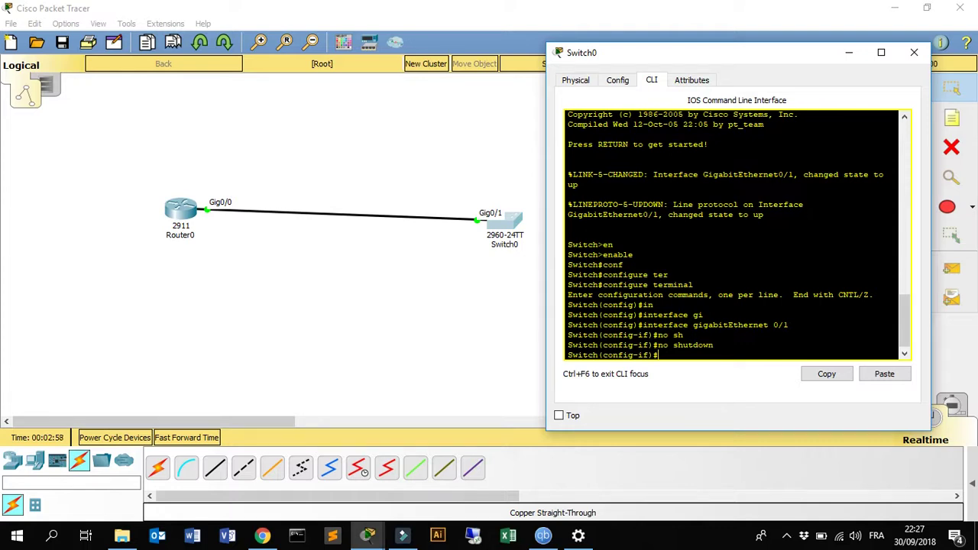
text(swi)
key(Tab)
text(mo)
key(Tab)
text(tr)
key(Tab)
key(Return)
key(Return)
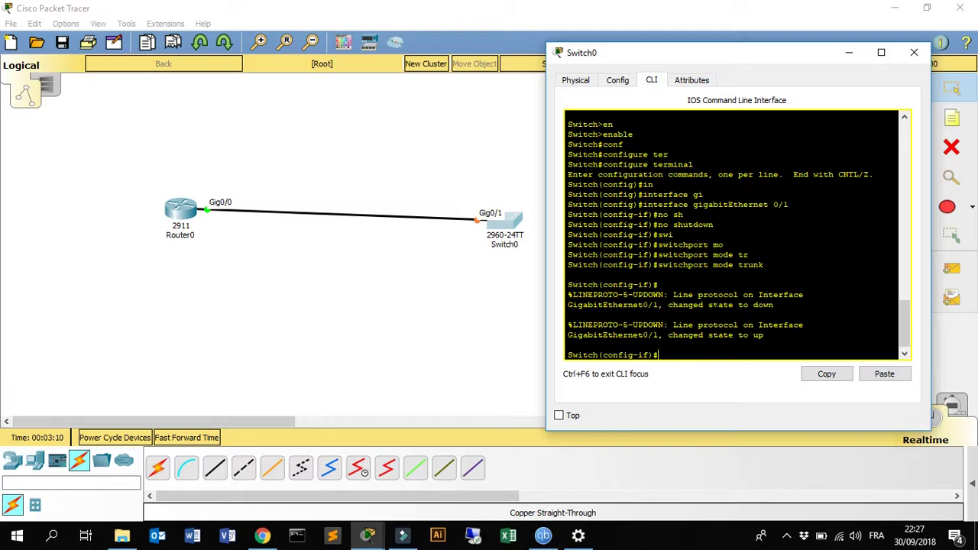
Step: Add VLAN 100 to the trunk's allowed VLAN list
text(swi)
key(Tab)
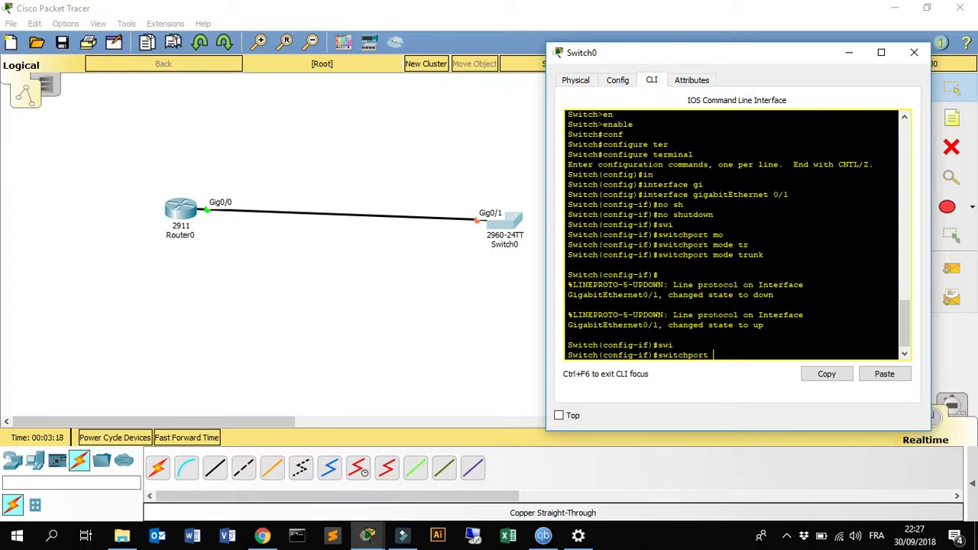
text(tr)
key(Tab)
text(vl)
key(Tab)
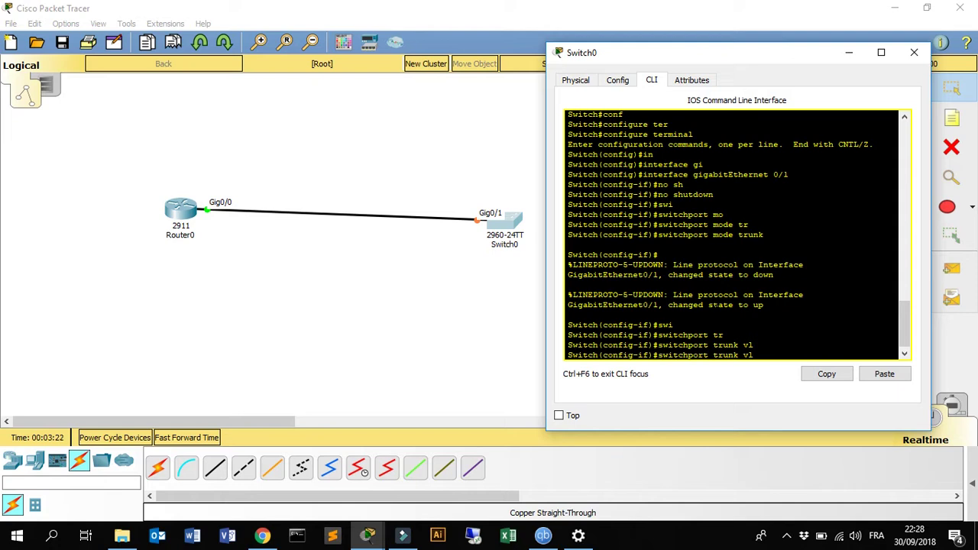
key(BackSpace)
key(BackSpace)
key(Tab)
text(?)
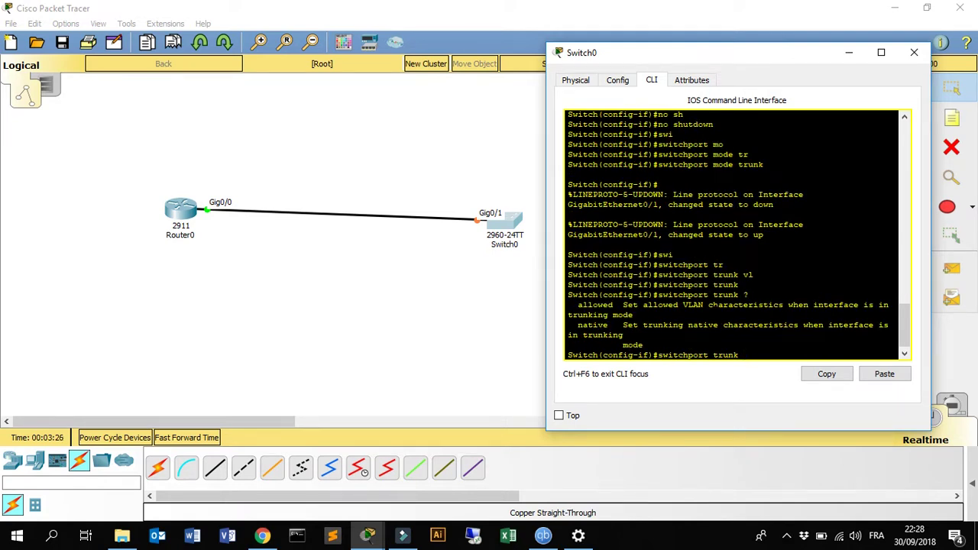
text(al)
key(Tab)
text(?)
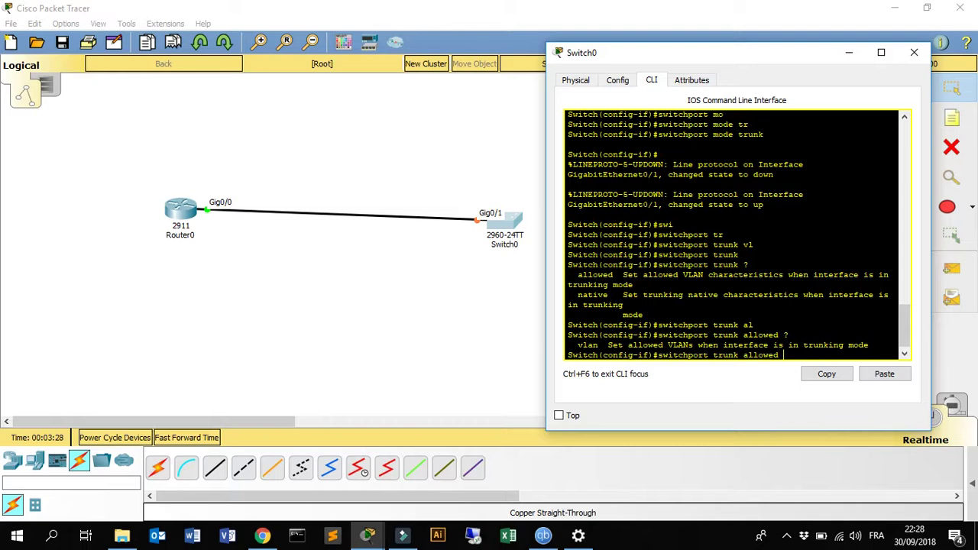
text( vl)
key(Tab)
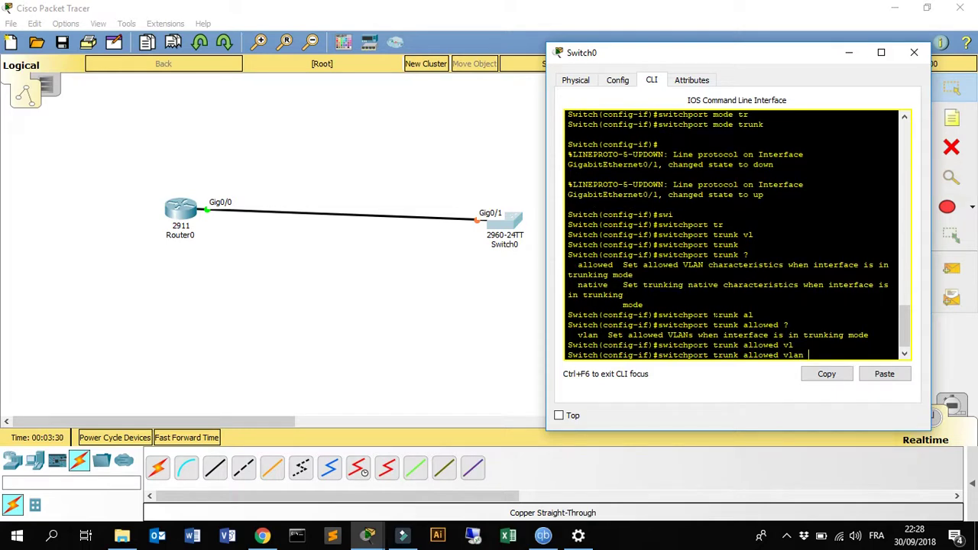
text(?ad)
key(Tab)
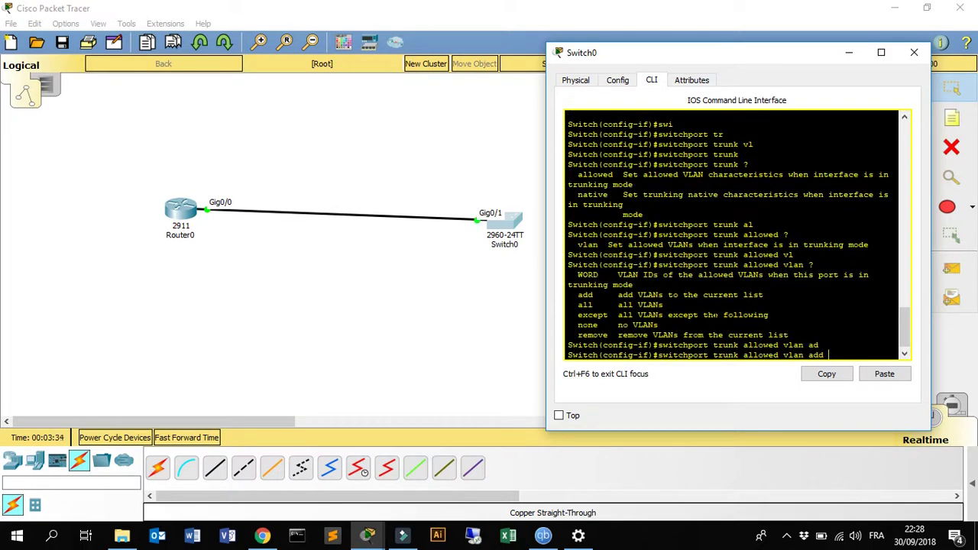
text(100)
key(Return)
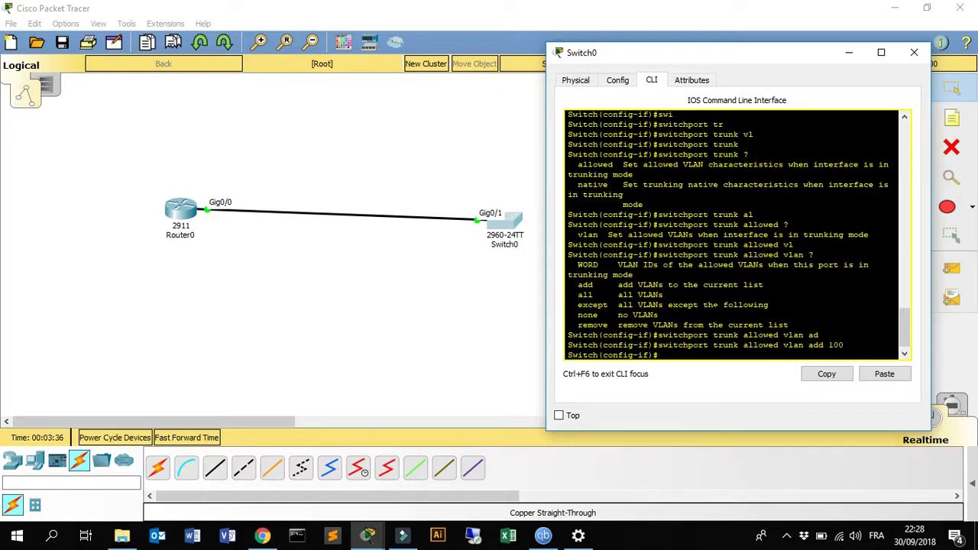
Step: Leave configuration mode and save the switch configuration with wr
text(end)
key(Return)
key(Return)
text(wr)
key(Return)
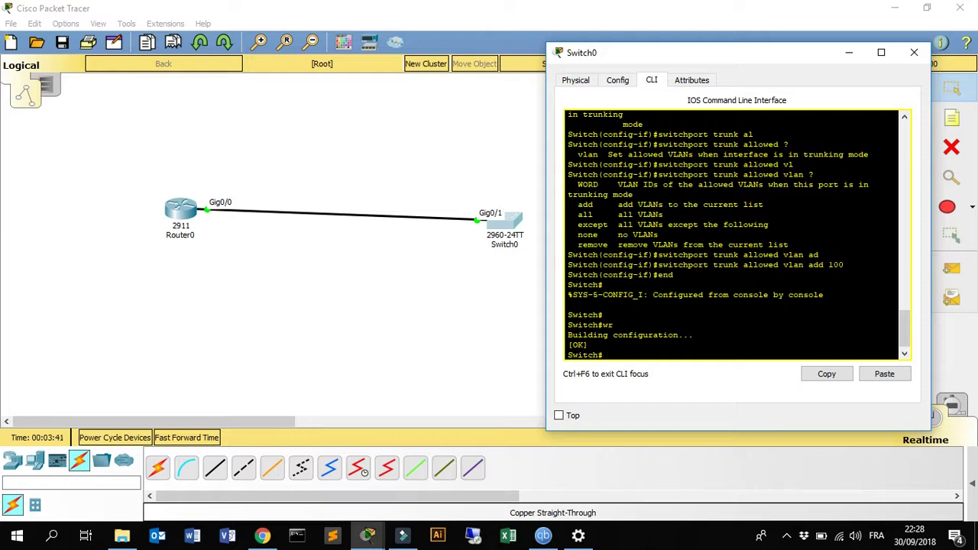
Step: Assign IP 10.10.10.254 with mask 255.255.255.0 to Router0's subinterface
click(181, 220)
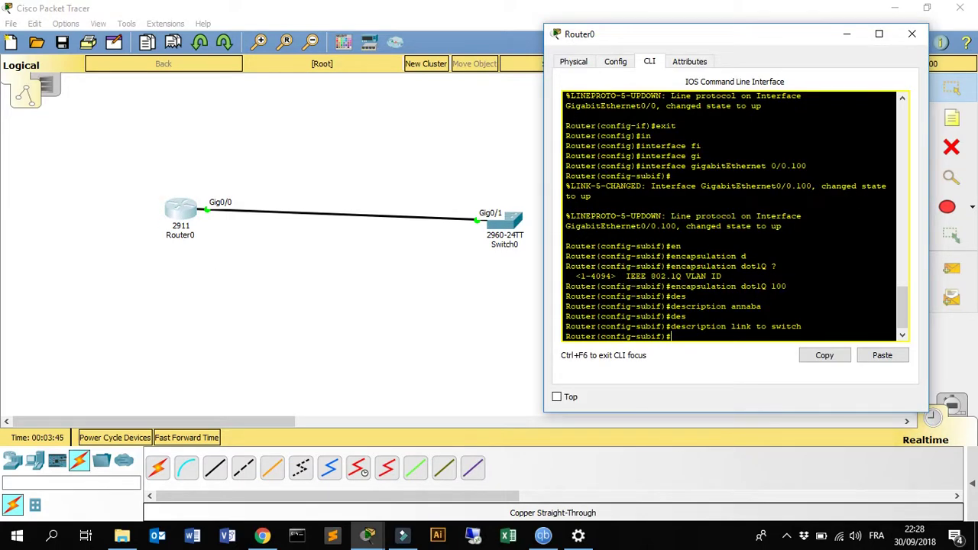
text(ip ad)
key(Tab)
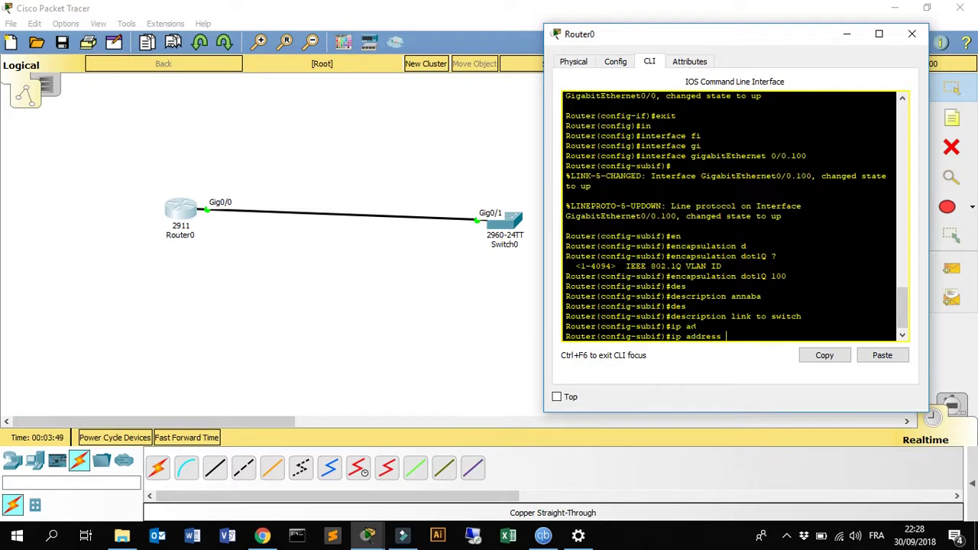
text(192.)
key(BackSpace)
key(BackSpace)
key(BackSpace)
text(0.10.10.)
text(254)
text(255.255.255.)
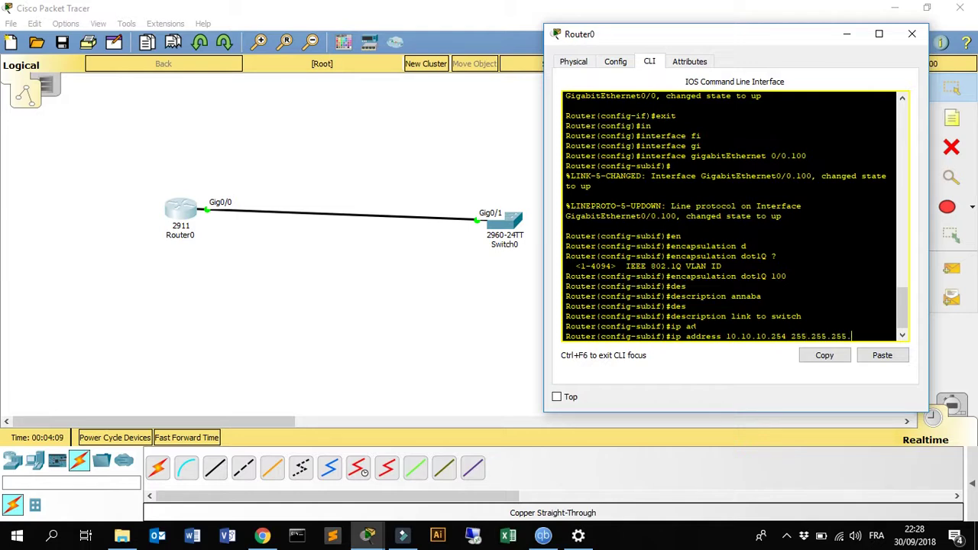
text(0)
key(Return)
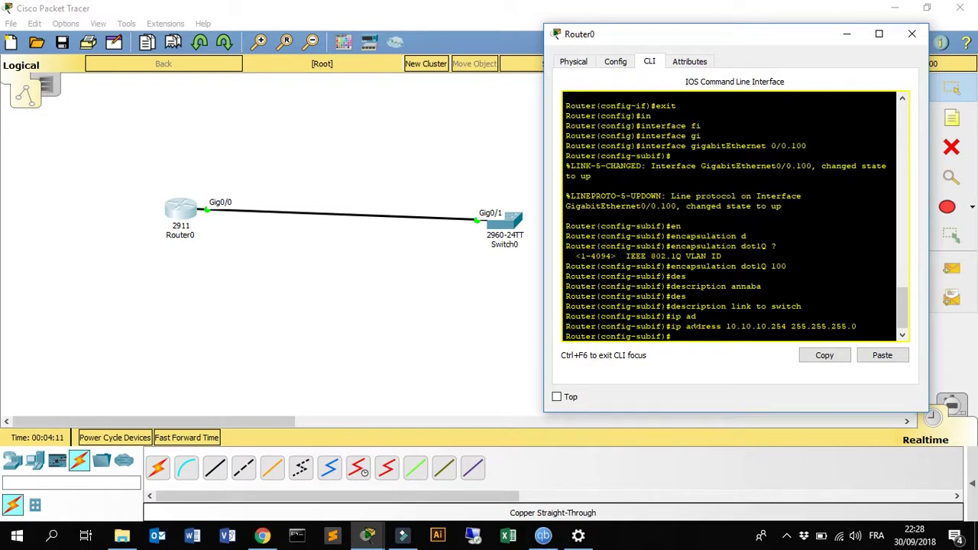
Step: Leave configuration mode and save the router configuration with wr
text(end)
key(Return)
text(wr)
key(Return)
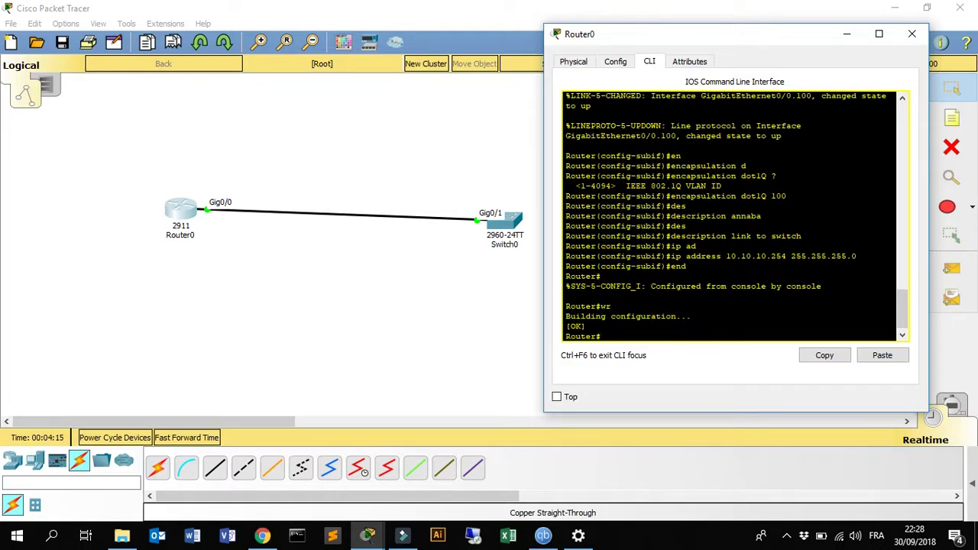
Step: Ping 10.10.10.254 twice from Router0 and confirm full success
text(ping 10.10.10.2)
text(54)
key(Return)
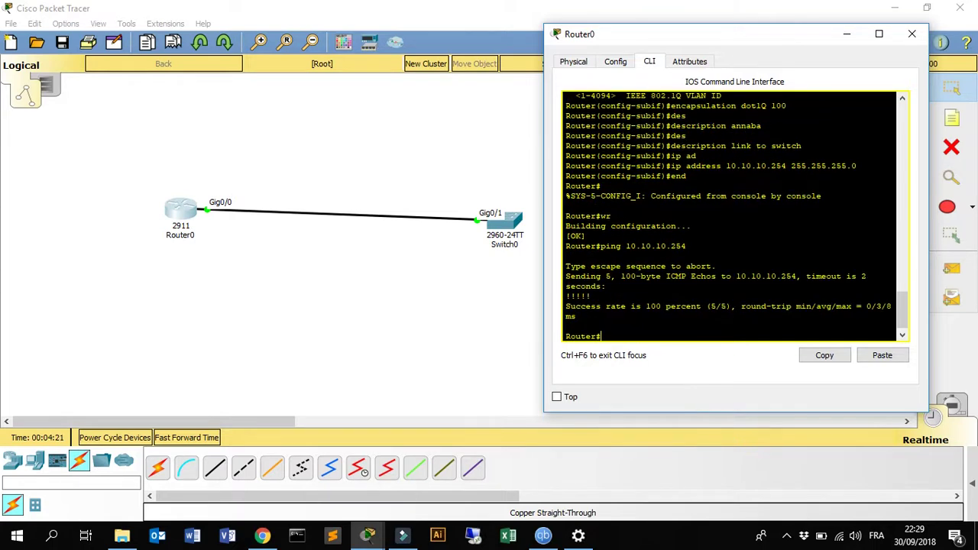
key(Up)
key(Return)
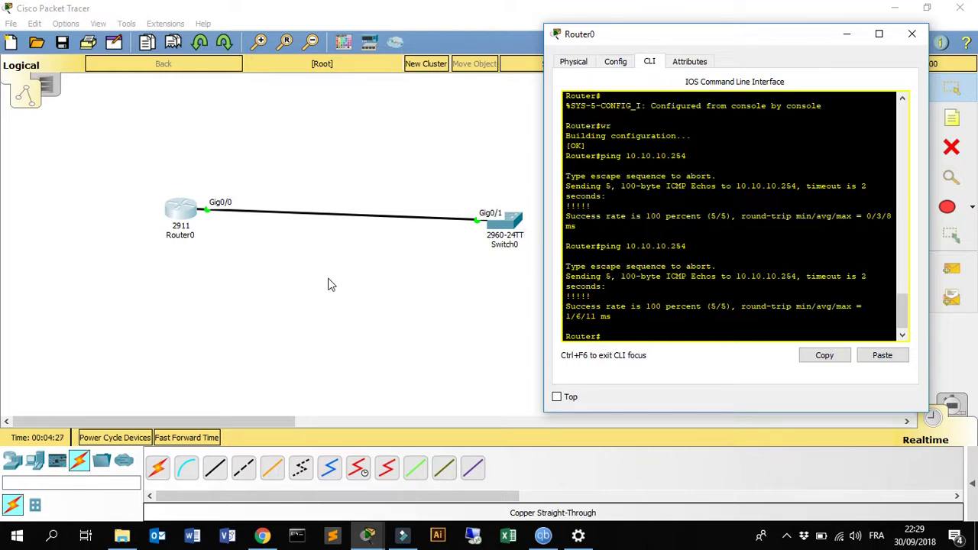
Step: Enter VLAN database mode in Switch0's CLI
click(507, 224)
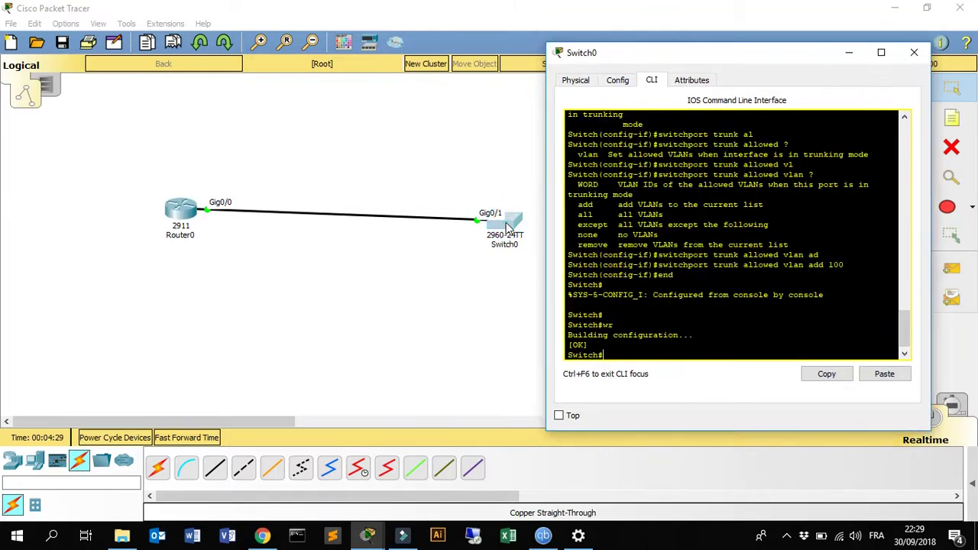
text(conf)
key(Tab)
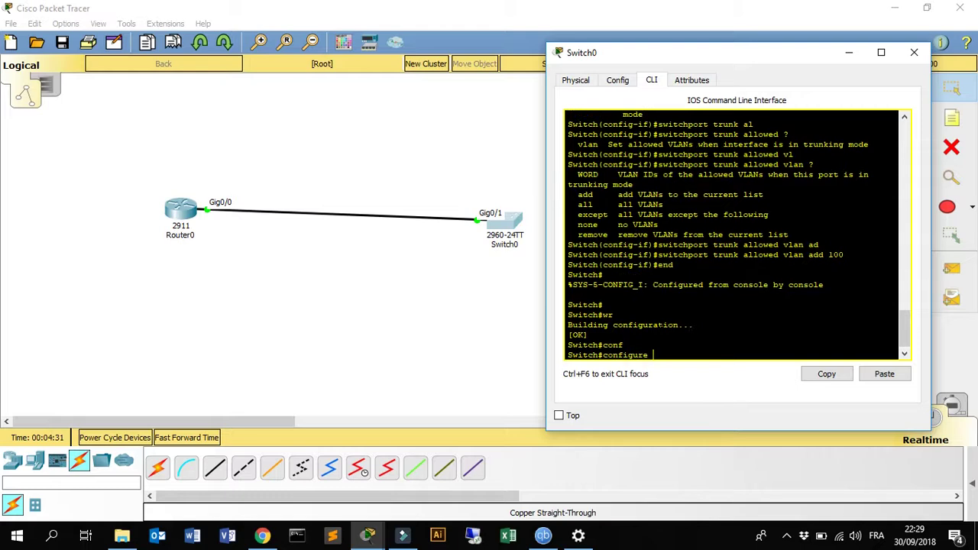
key(BackSpace)
key(BackSpace)
key(BackSpace)
key(BackSpace)
key(BackSpace)
key(BackSpace)
text(vl)
key(Tab)
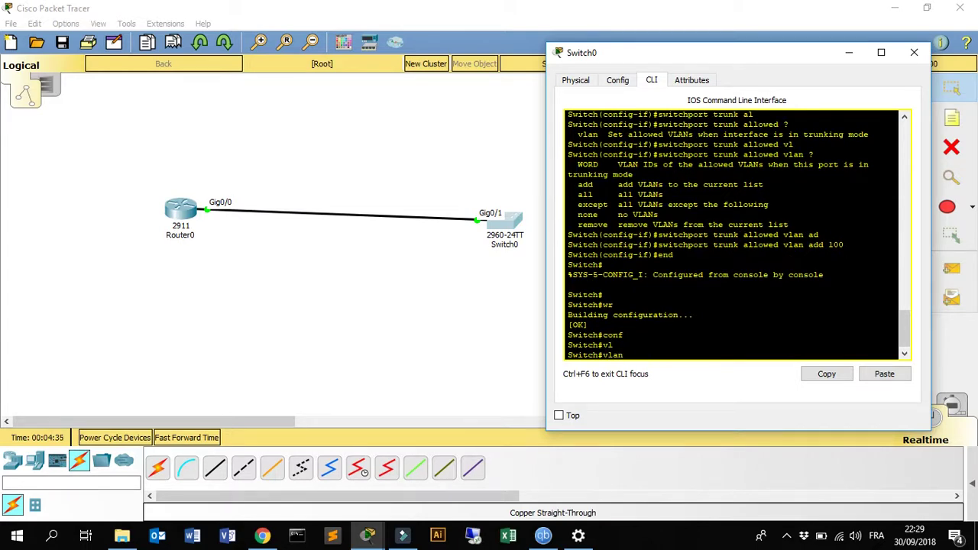
text( da)
key(Tab)
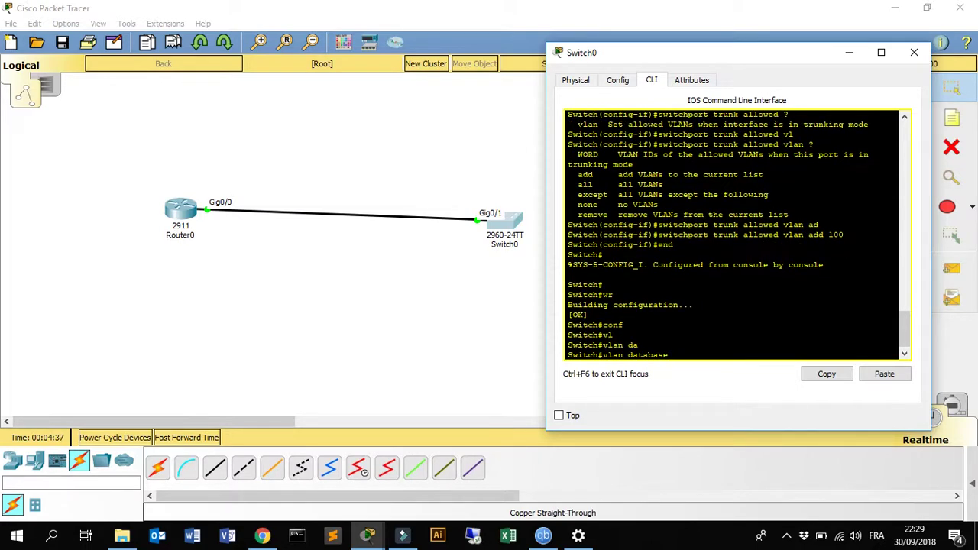
key(Return)
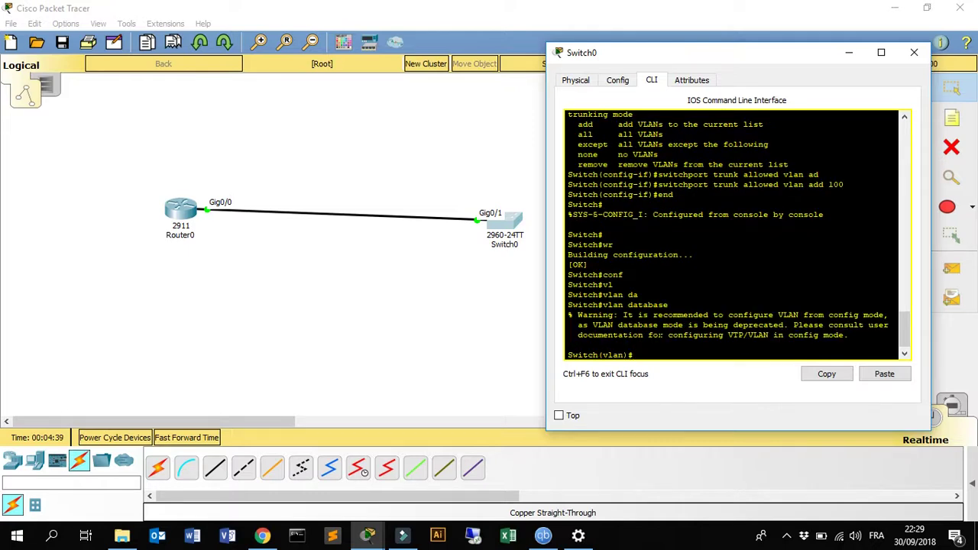
Step: Create VLAN 100 with 'vlan 100' and confirm it was added
text(vl)
key(Tab)
text(1)
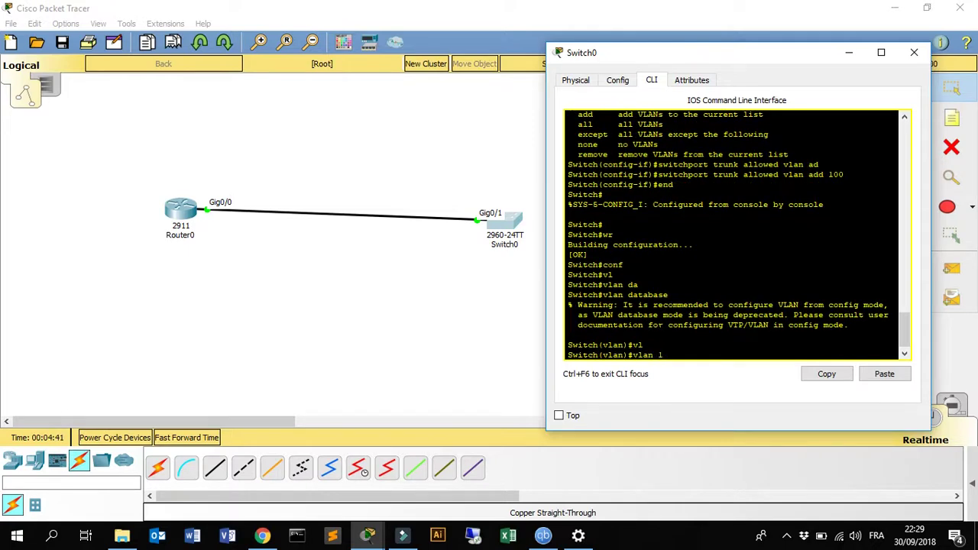
text(00)
key(Return)
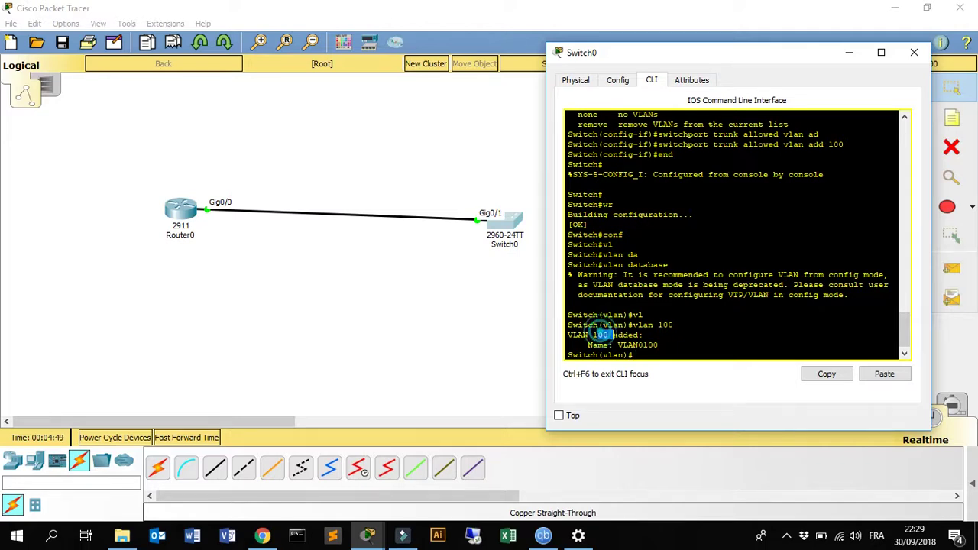
drag(593, 335, 617, 334)
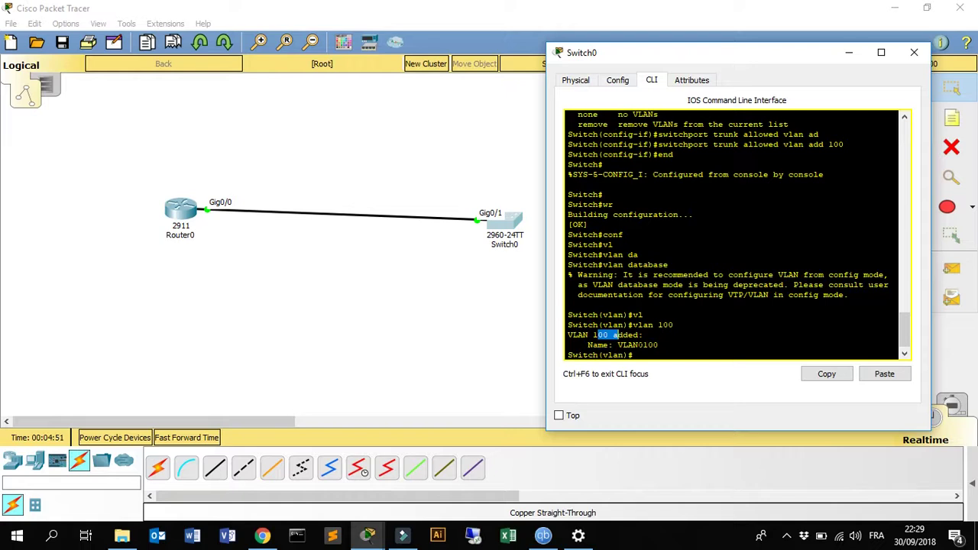
click(617, 336)
key(Return)
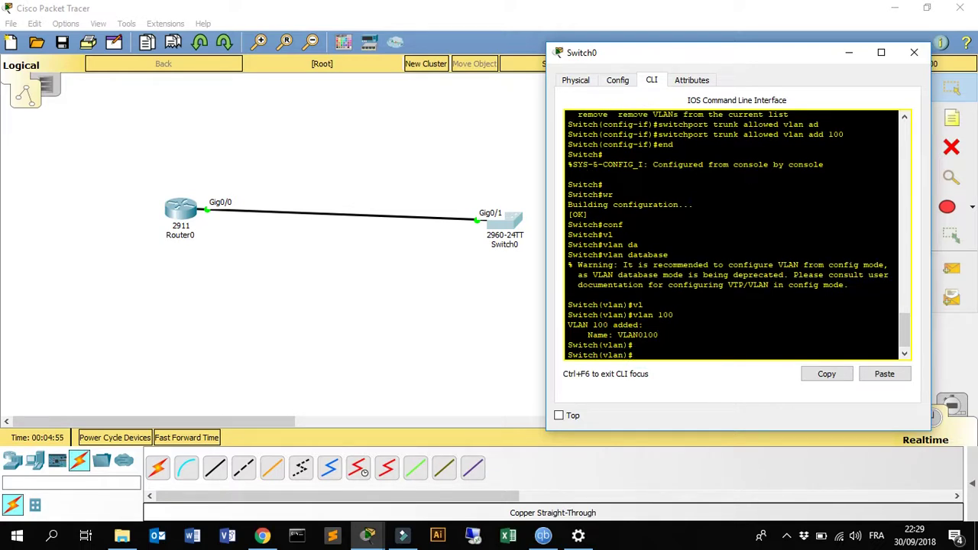
Step: Name VLAN 100 'data' with 'vlan 100 name data'
text(na)
key(Return)
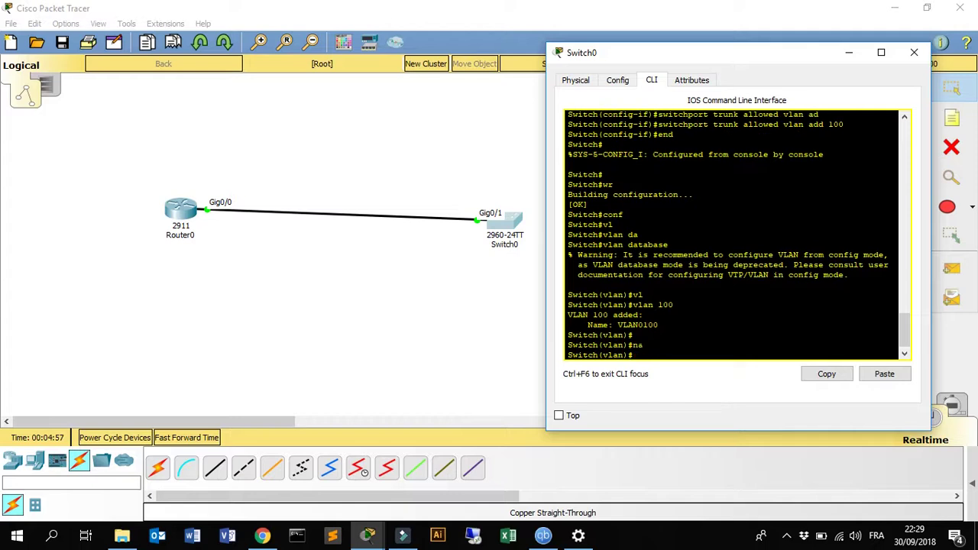
text(vl)
key(Tab)
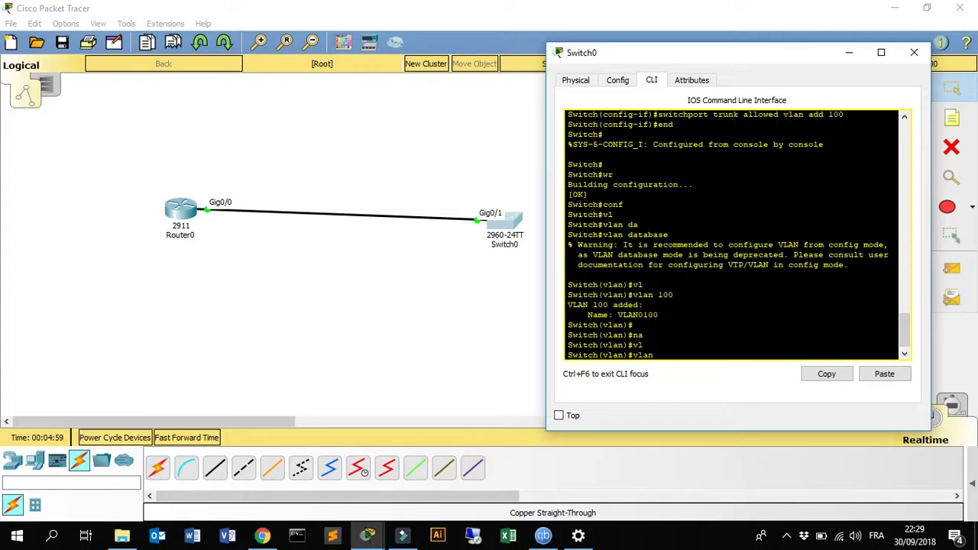
text(?)
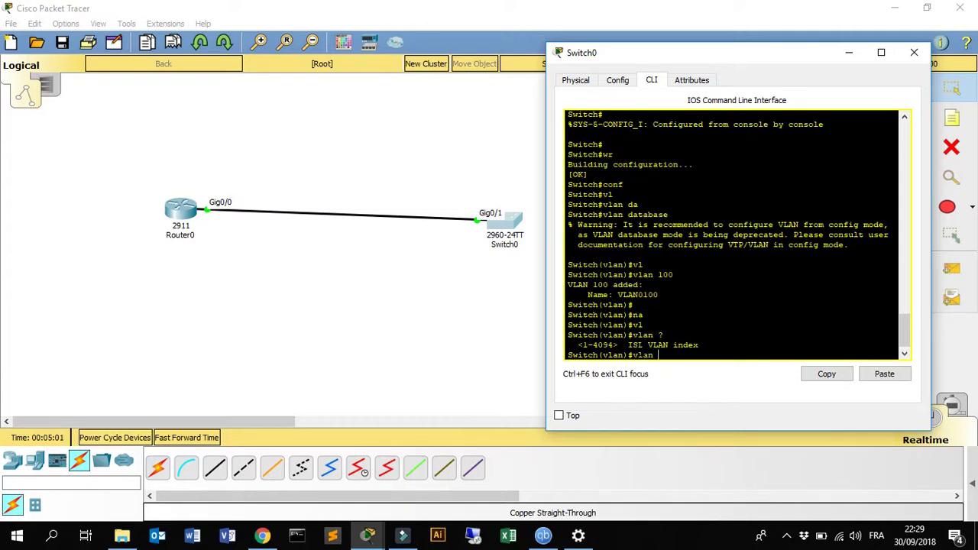
text(00 ?)
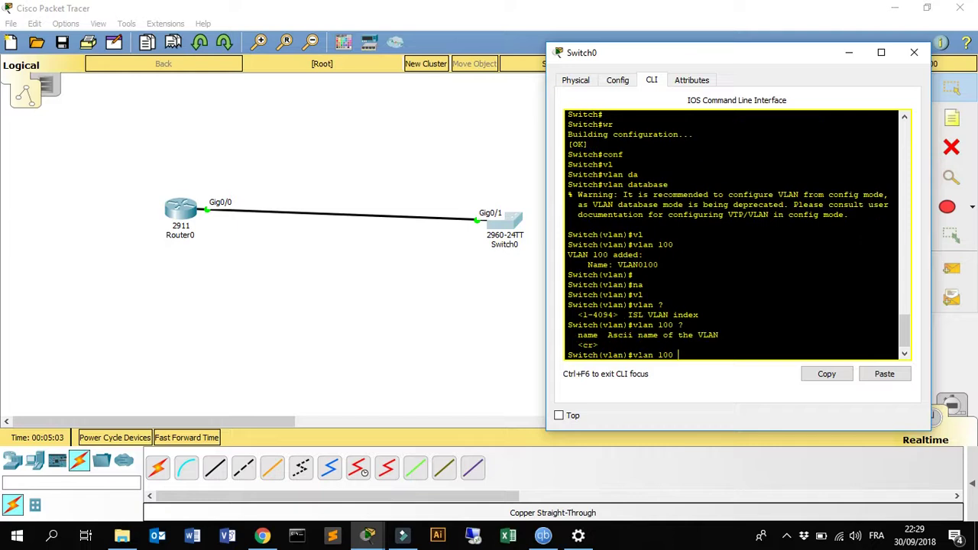
text(n)
key(Tab)
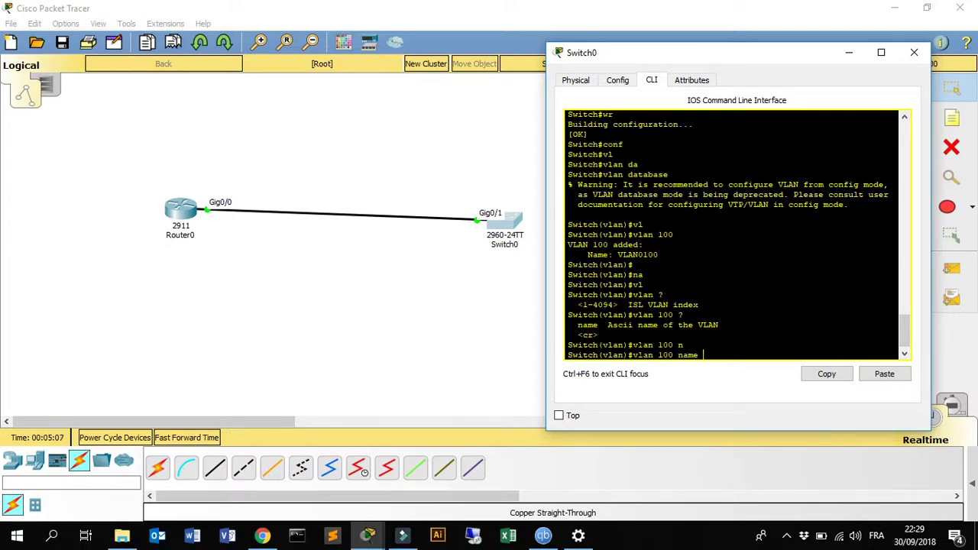
text(data)
key(Return)
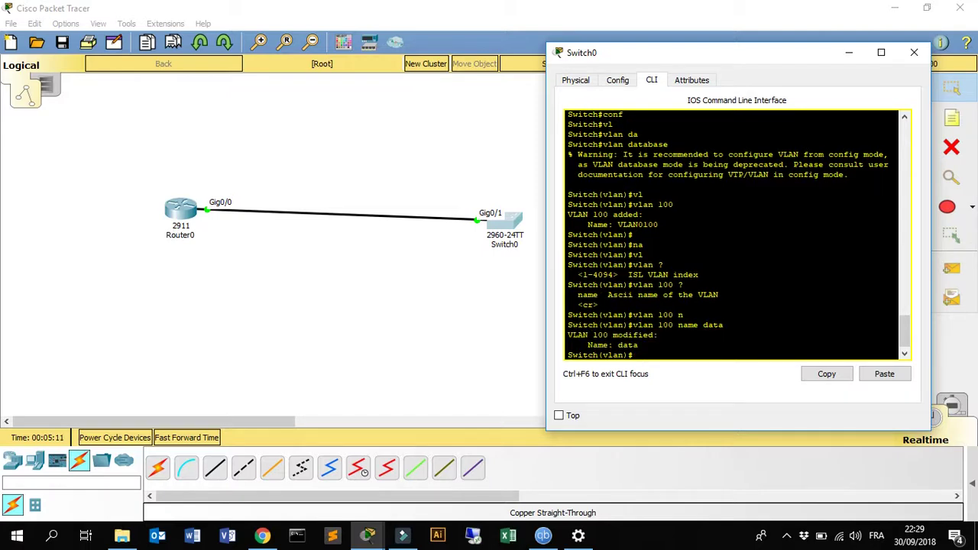
drag(639, 344, 596, 344)
click(665, 358)
Step: Exit the VLAN database so the changes are applied
text(exit)
key(Return)
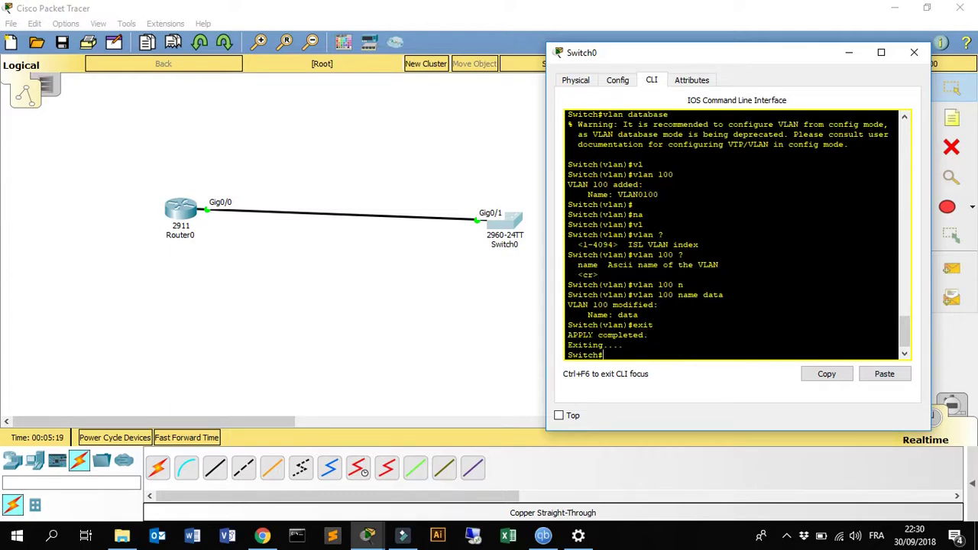
mouse_move(568, 335)
mouse_down()
mouse_move(608, 335)
mouse_move(615, 346)
mouse_up()
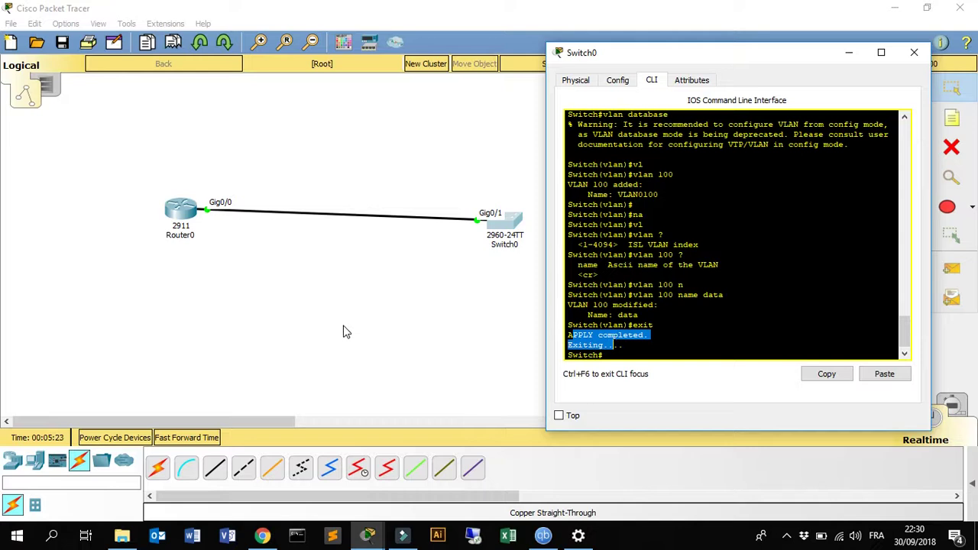
Step: Place a laptop to the right of Switch0
click(35, 461)
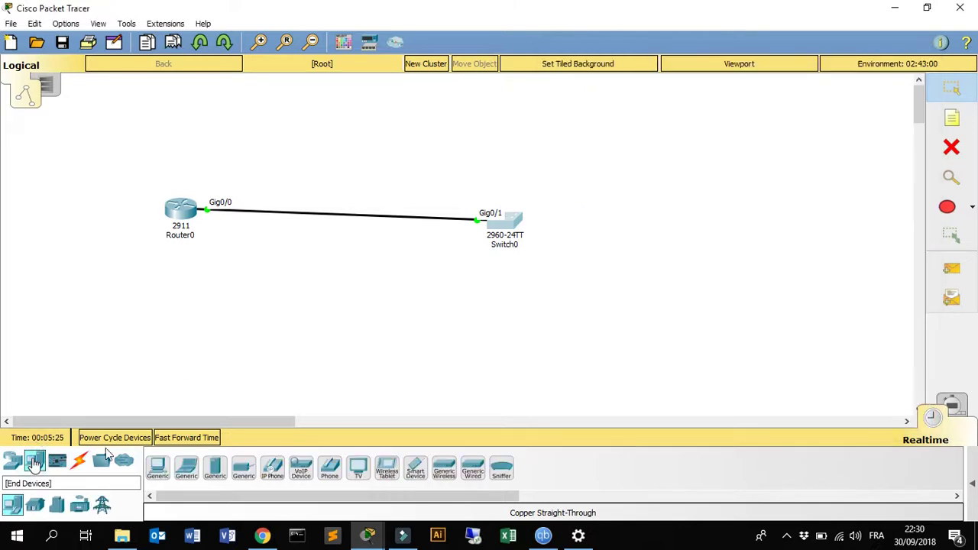
click(185, 466)
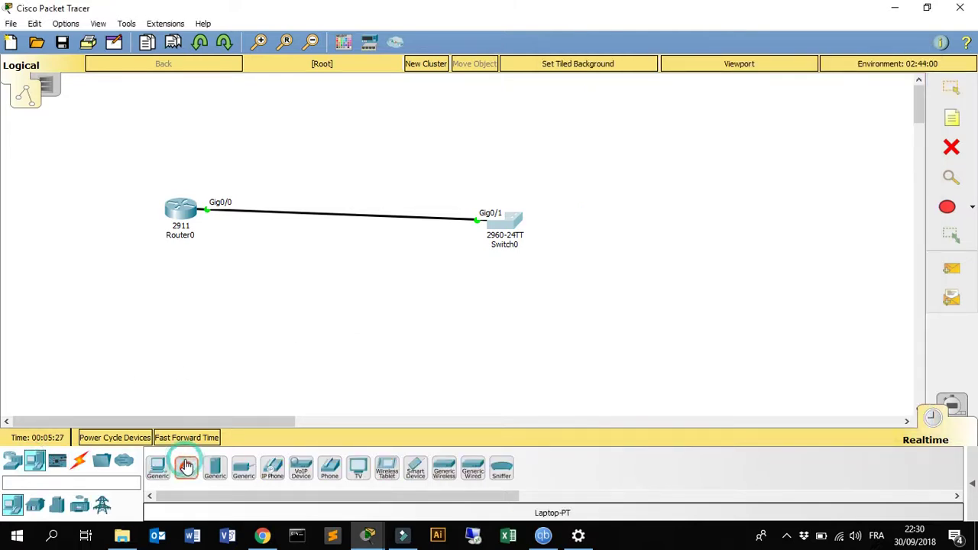
click(660, 257)
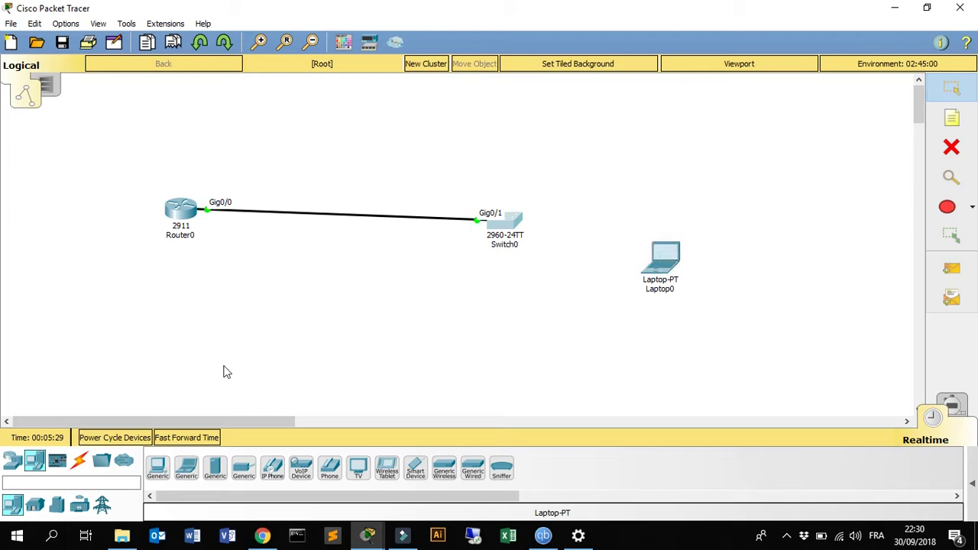
Step: Cable the laptop's FastEthernet0 to Switch0's Fa0/10 with a copper straight-through cable
click(80, 462)
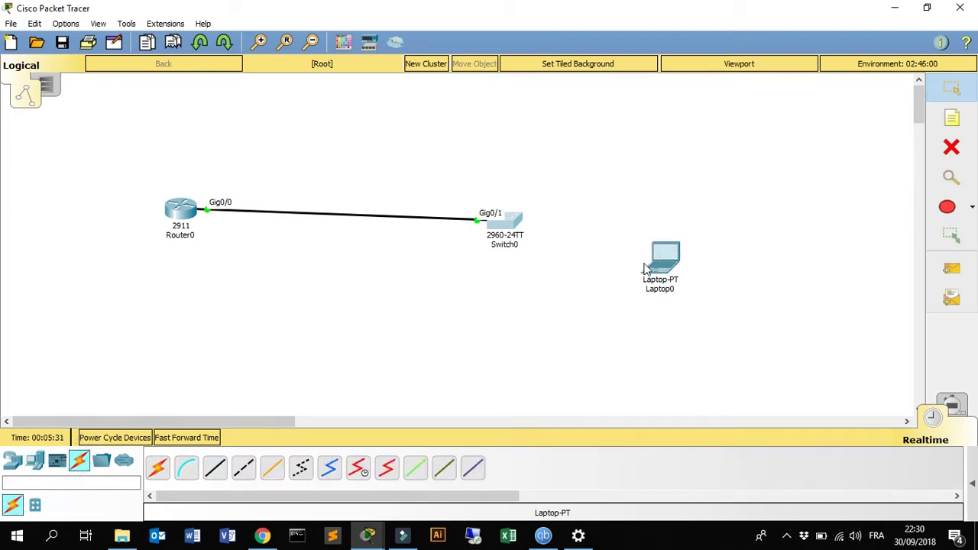
click(216, 464)
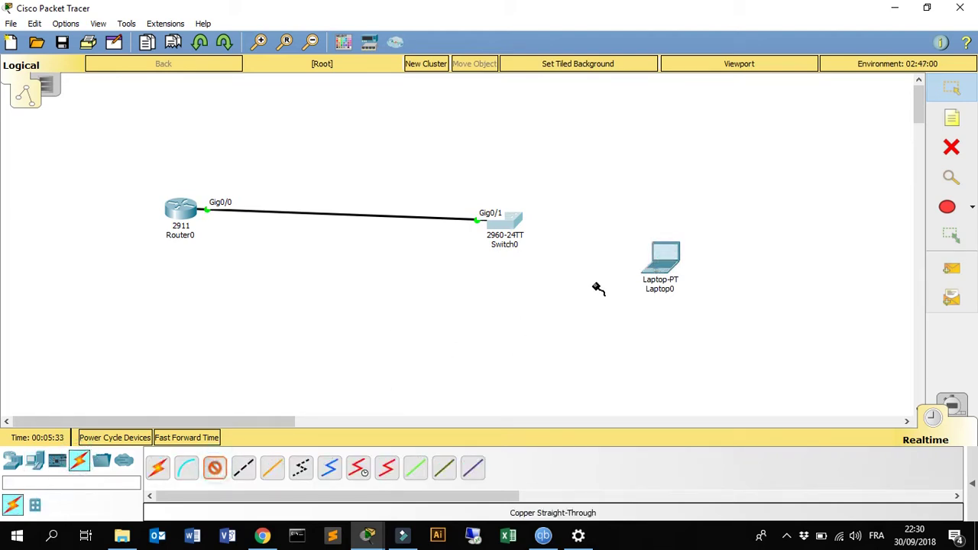
click(669, 263)
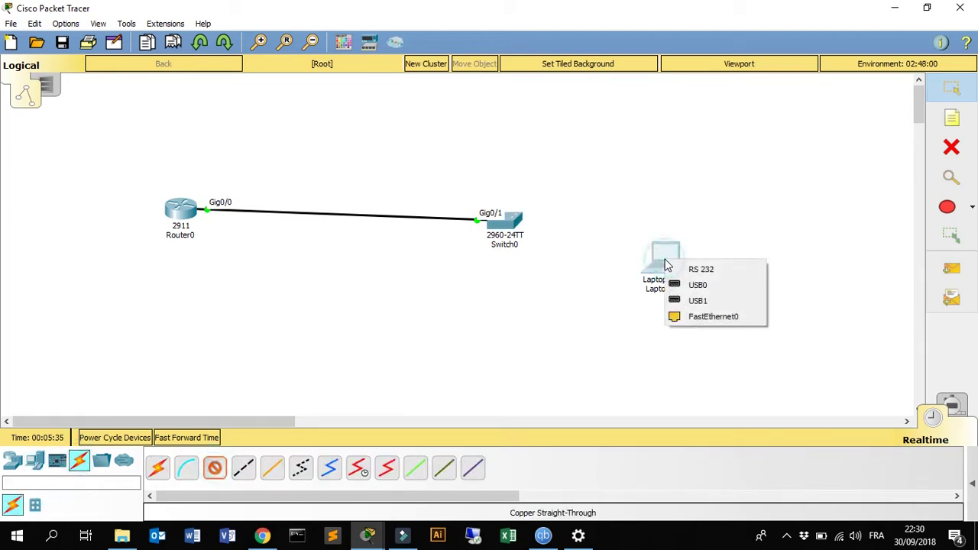
click(697, 319)
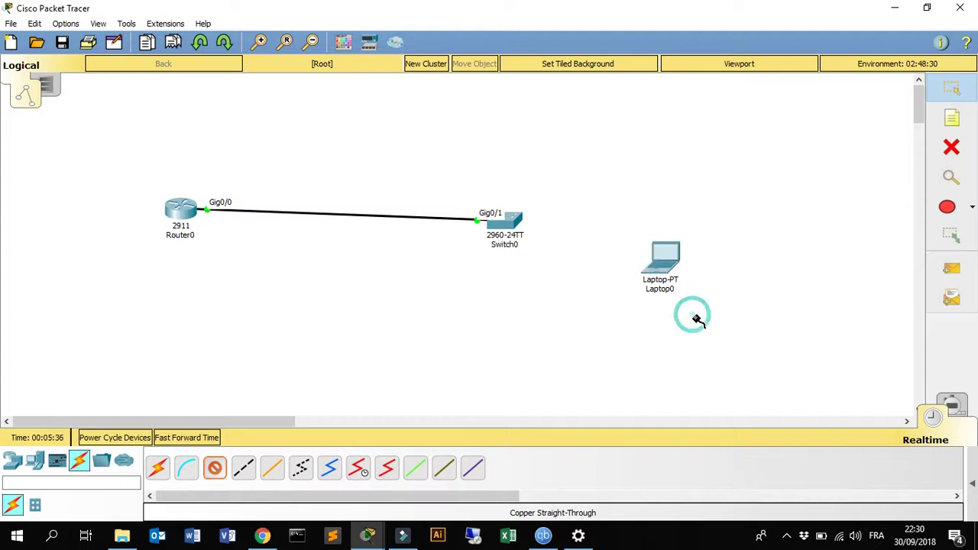
click(517, 223)
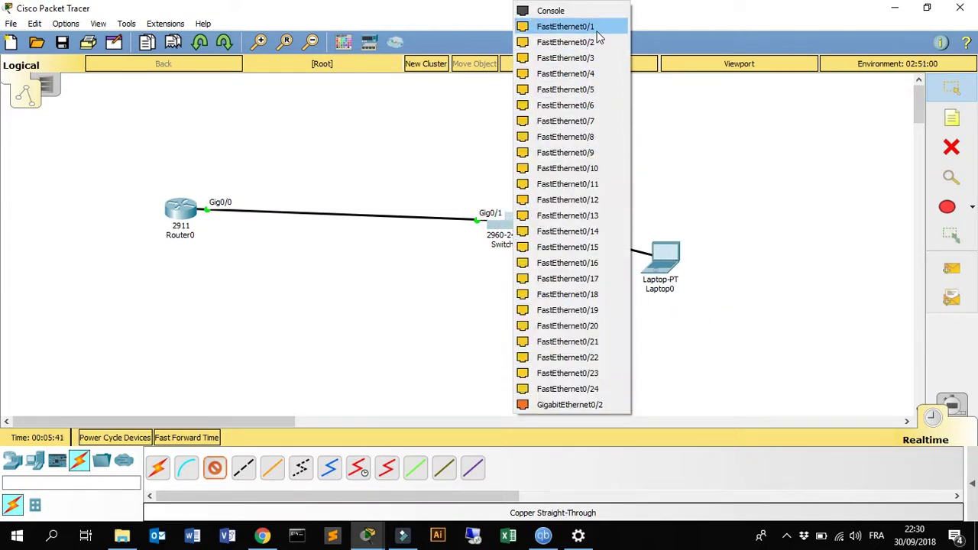
click(591, 168)
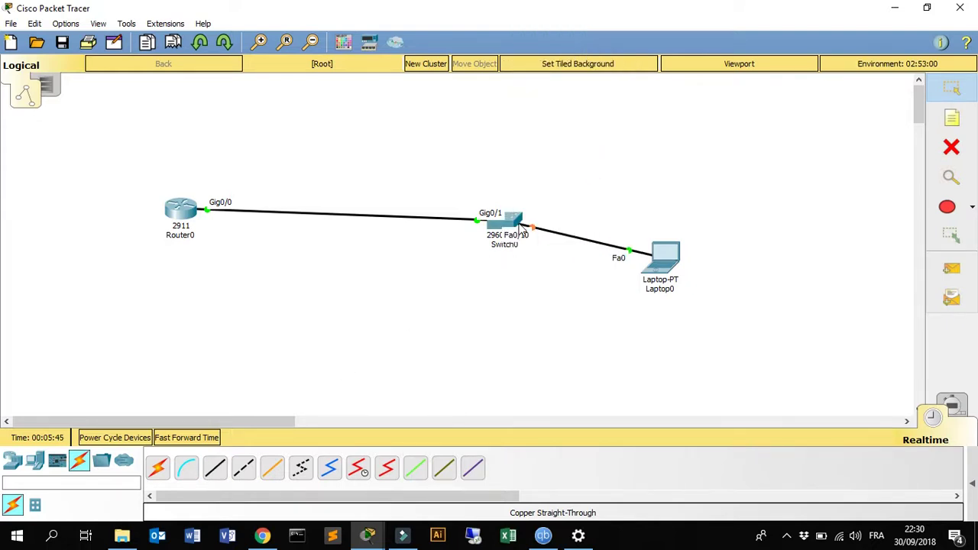
click(659, 266)
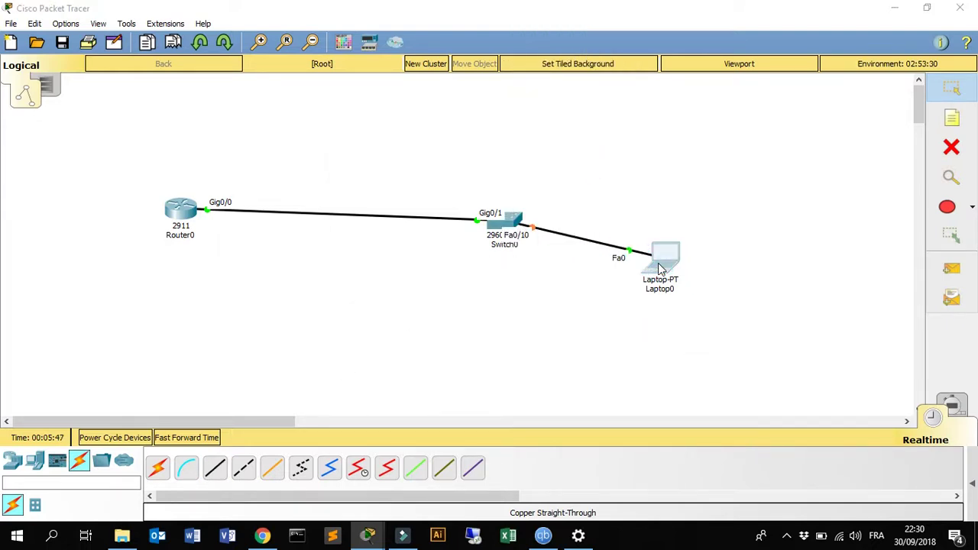
Step: In Laptop0's IP Configuration, enter 10.10.10.9, mask 255.255.255.0 and gateway 10.10.10.254
click(298, 93)
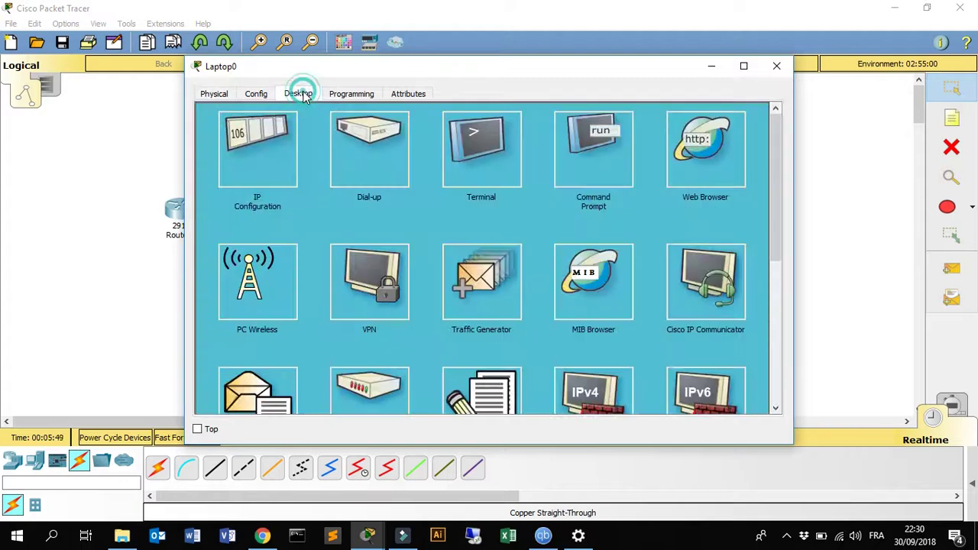
click(256, 166)
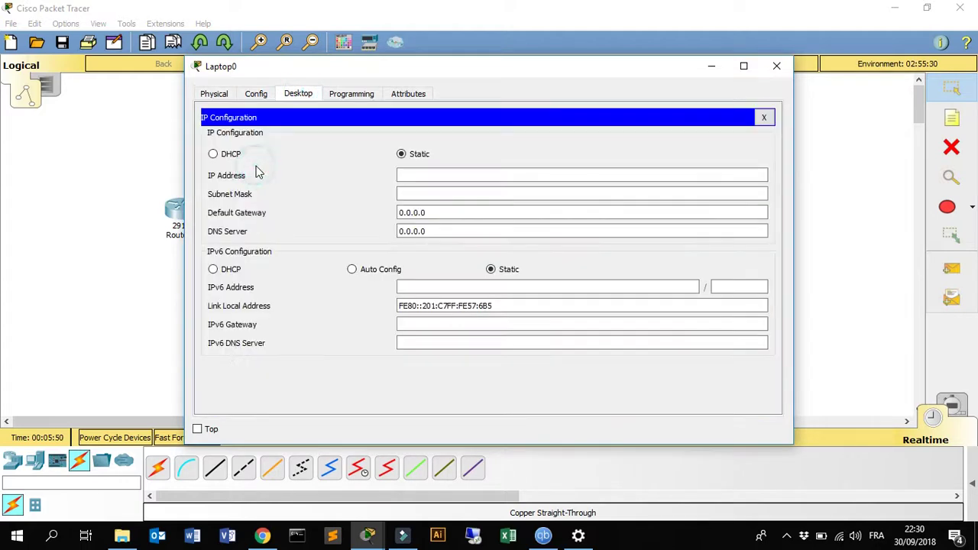
click(429, 182)
click(430, 175)
text(10.1)
key(BackSpace)
key(BackSpace)
text(.10.10)
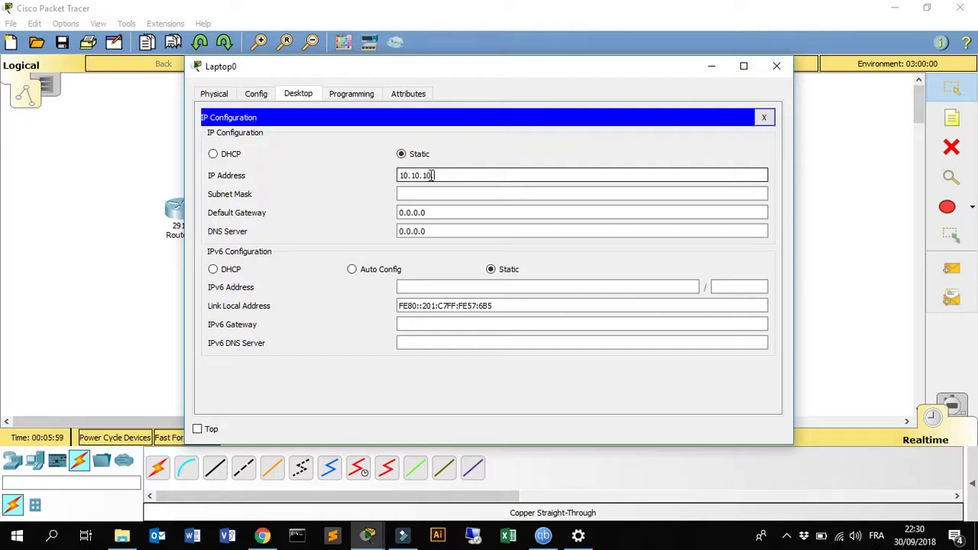
text(.9)
click(437, 197)
key(BackSpace)
key(BackSpace)
key(BackSpace)
key(BackSpace)
key(BackSpace)
text(255.255.0)
click(438, 212)
key(BackSpace)
key(BackSpace)
key(BackSpace)
key(BackSpace)
text(10.10.10.254)
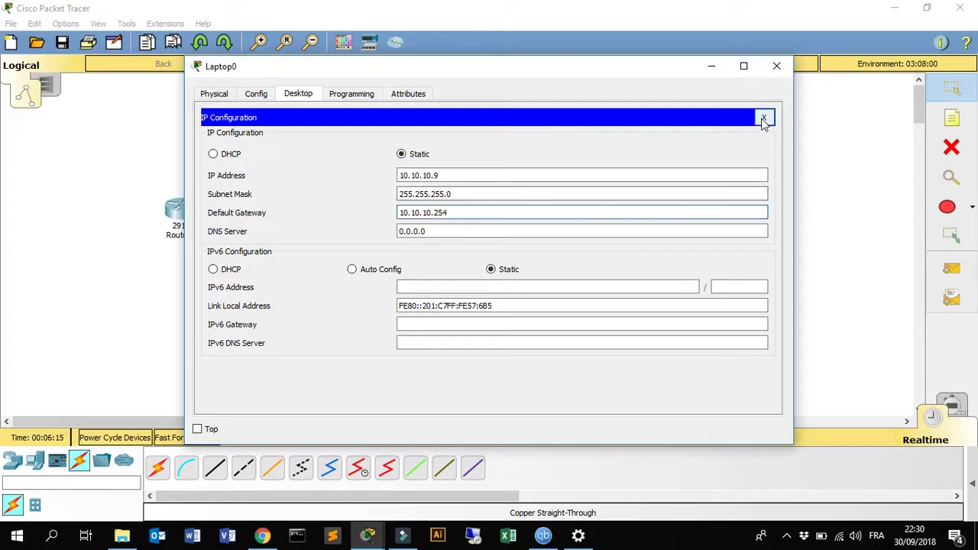
click(763, 117)
Step: From Laptop0's Command Prompt, ping 10.10.10.9, then gateway 10.10.10.254, which times out
click(602, 135)
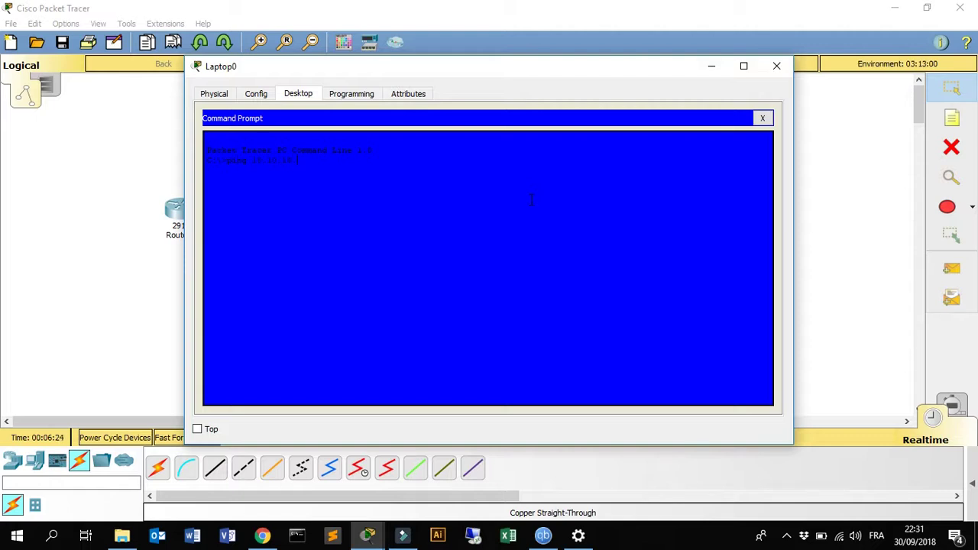
text(254)
key(Up)
key(Return)
Step: Enter global configuration mode on Switch0 with 'configure terminal'
click(157, 291)
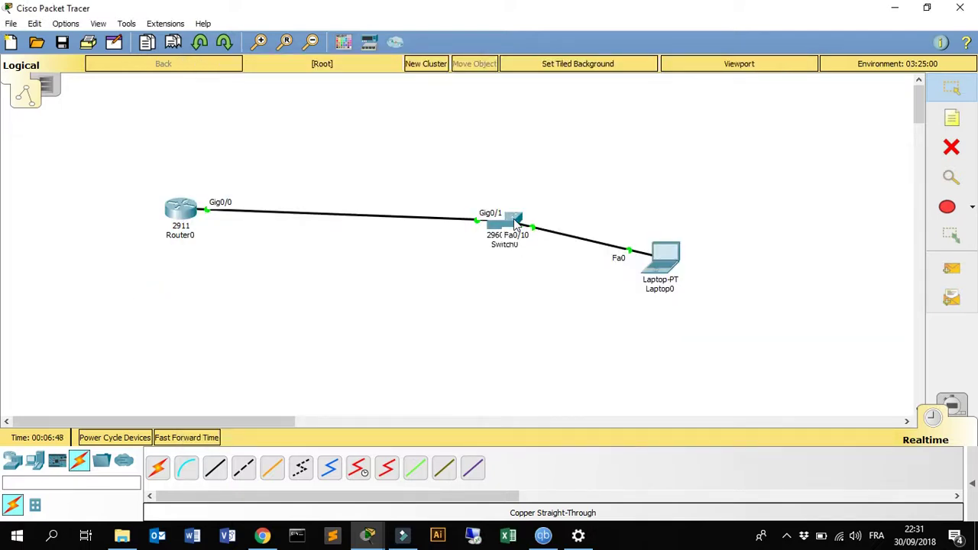
click(516, 223)
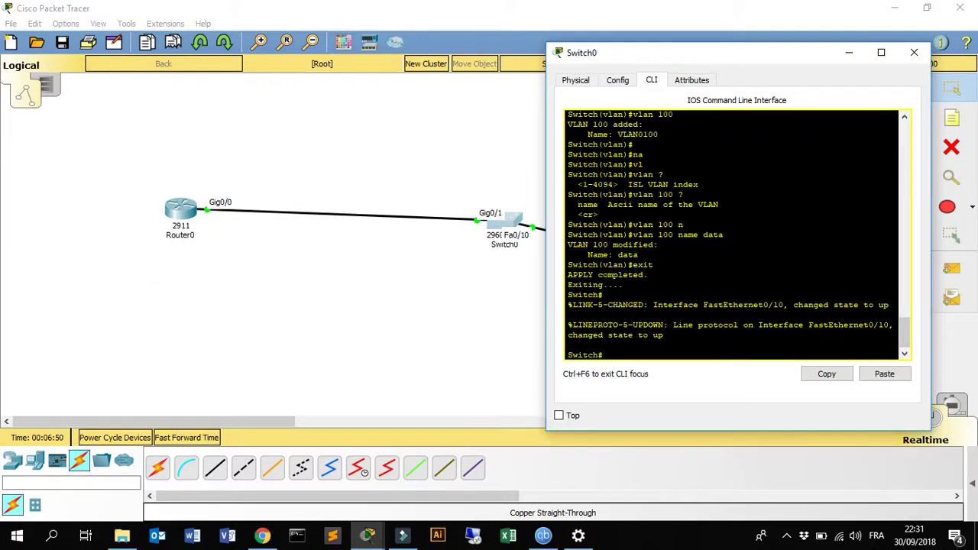
text(conf)
key(Tab)
text(ter)
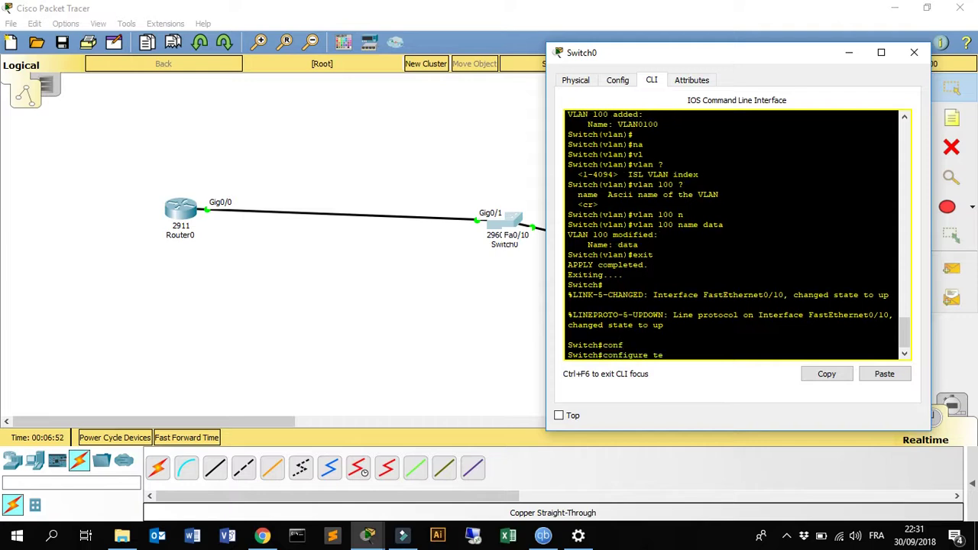
key(Tab)
key(Return)
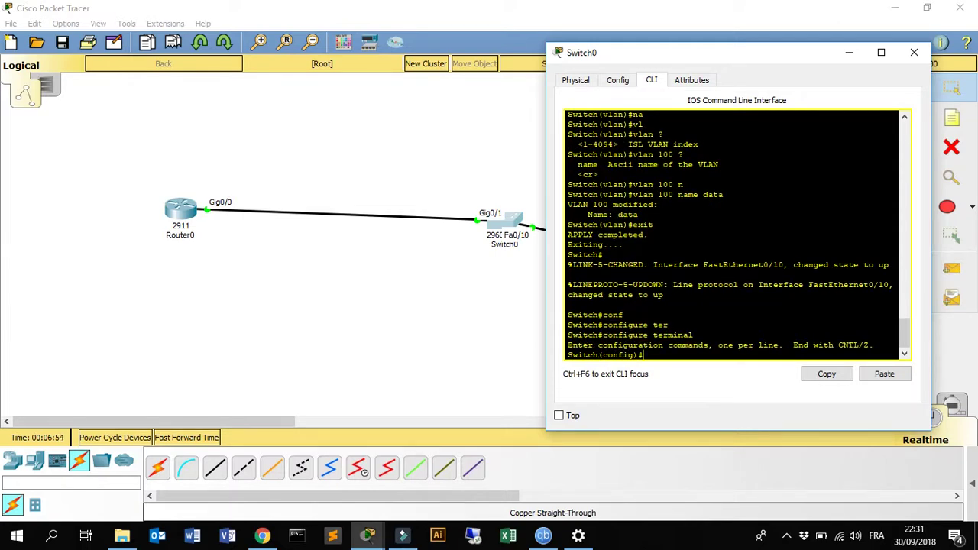
Step: Select interface fastEthernet 0/10 and enable it with 'no shutdown'
text(in)
key(Tab)
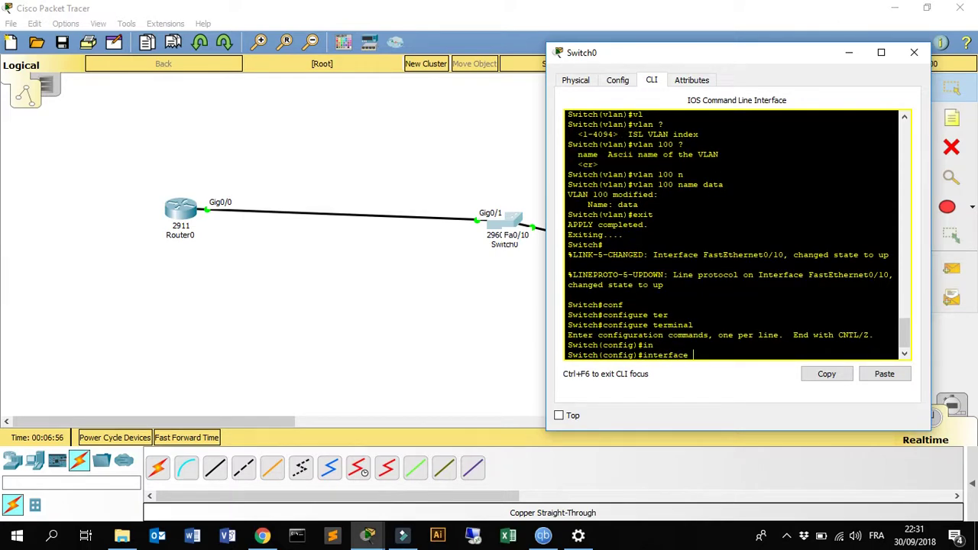
text(f)
key(Tab)
text(0/10)
key(Return)
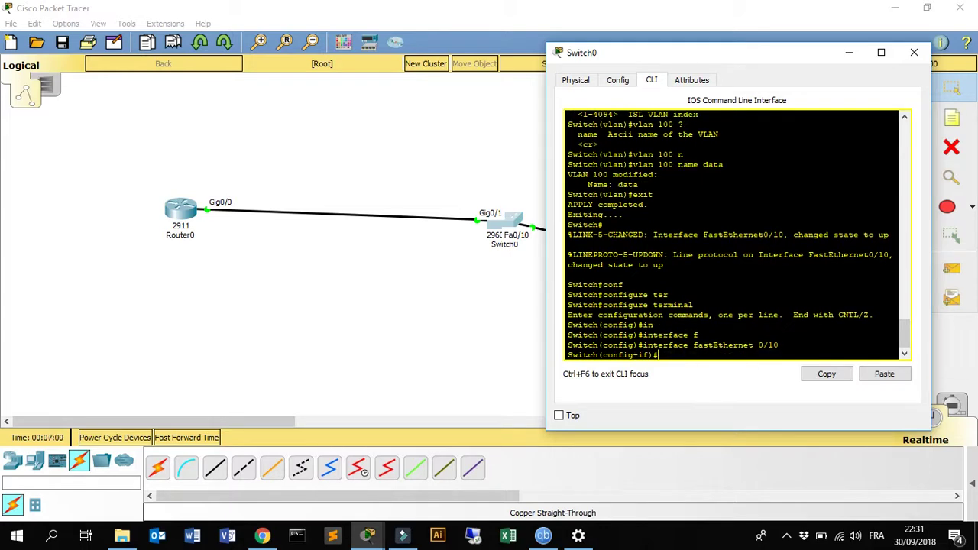
text(no sh)
key(Tab)
key(Return)
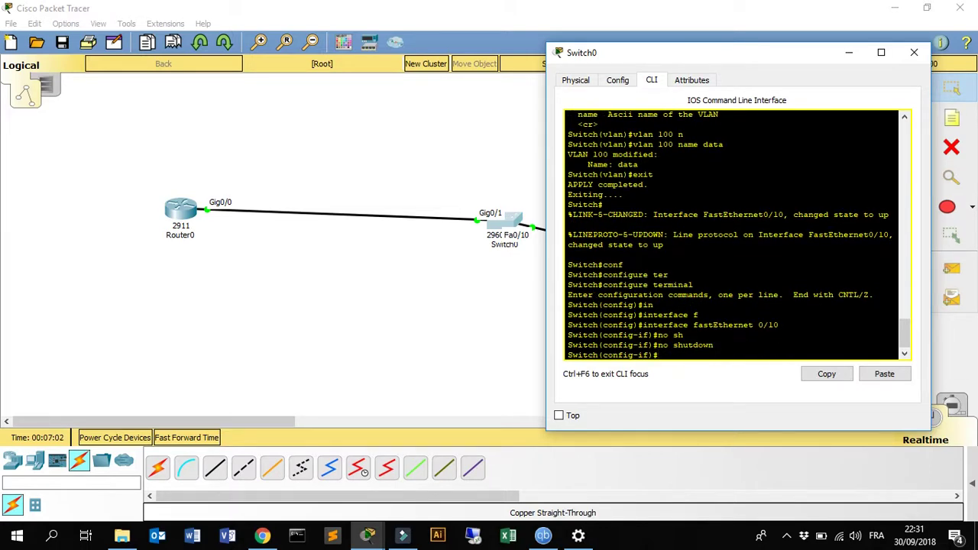
Step: Set Fa0/10 to 'switchport mode access'
text(ip)
key(BackSpace)
key(BackSpace)
key(BackSpace)
text(swo)
key(Tab)
key(BackSpace)
text(i)
key(Tab)
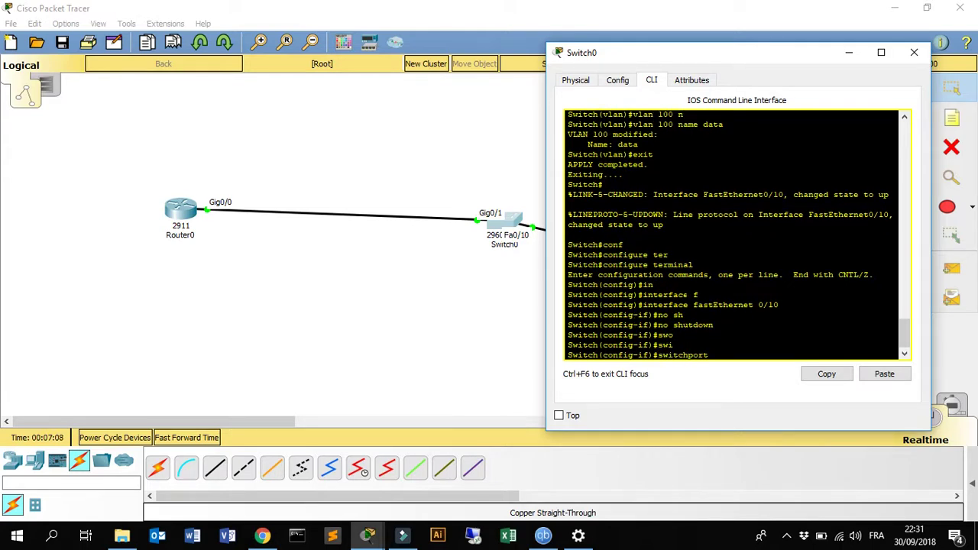
text(mo)
key(Tab)
text(ac)
key(Tab)
key(Return)
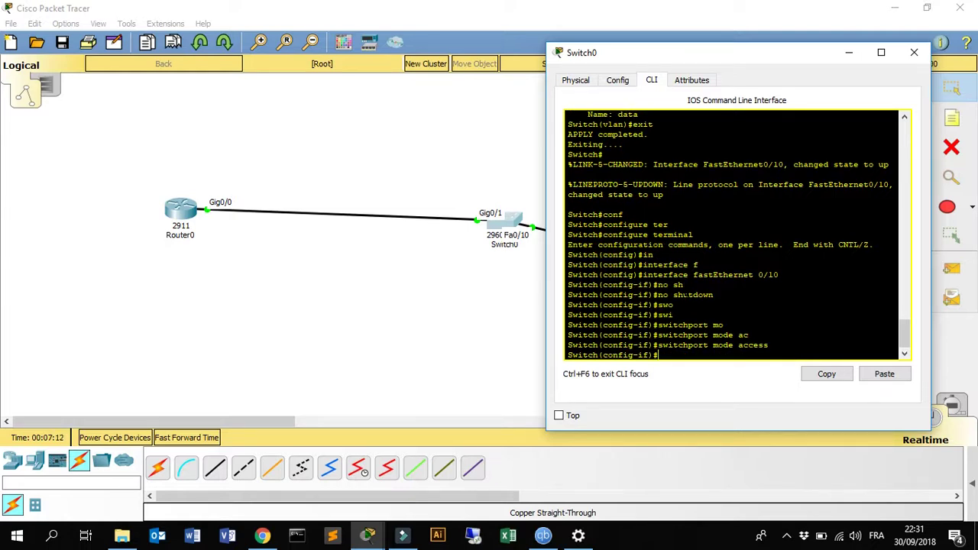
Step: Assign Fa0/10 to VLAN 100 with 'switchport access vlan 100'
text(swo)
key(Tab)
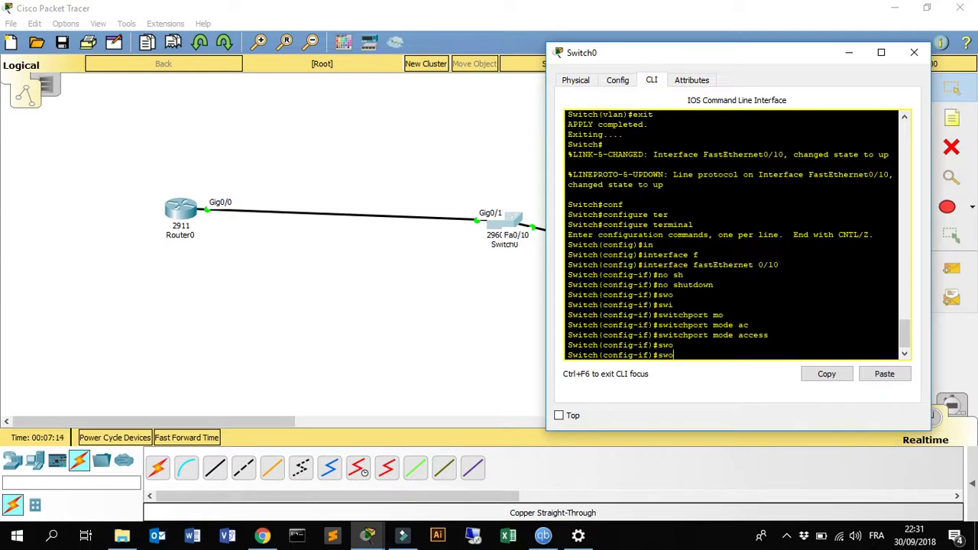
key(BackSpace)
text(i)
key(Tab)
text(ac)
key(Tab)
text(vl)
key(Tab)
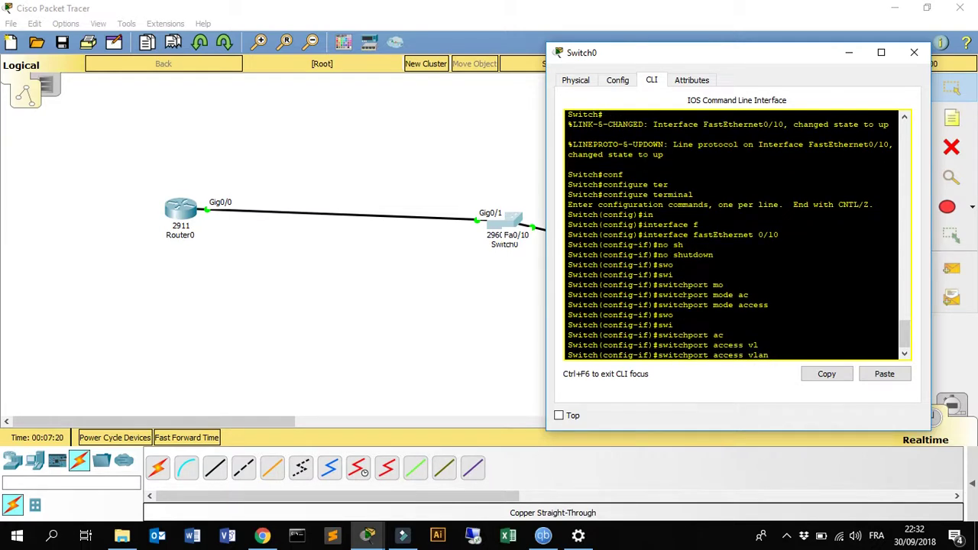
text(100)
key(Return)
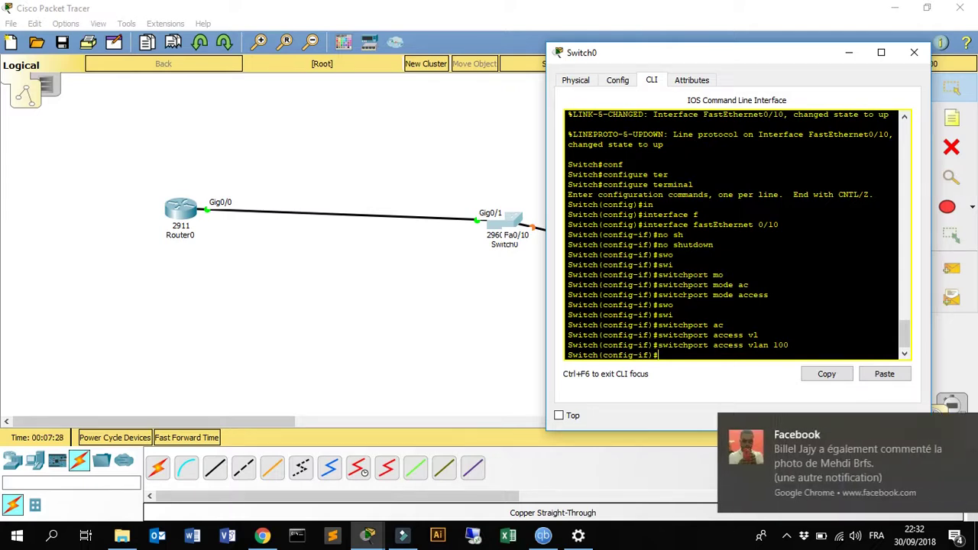
click(953, 433)
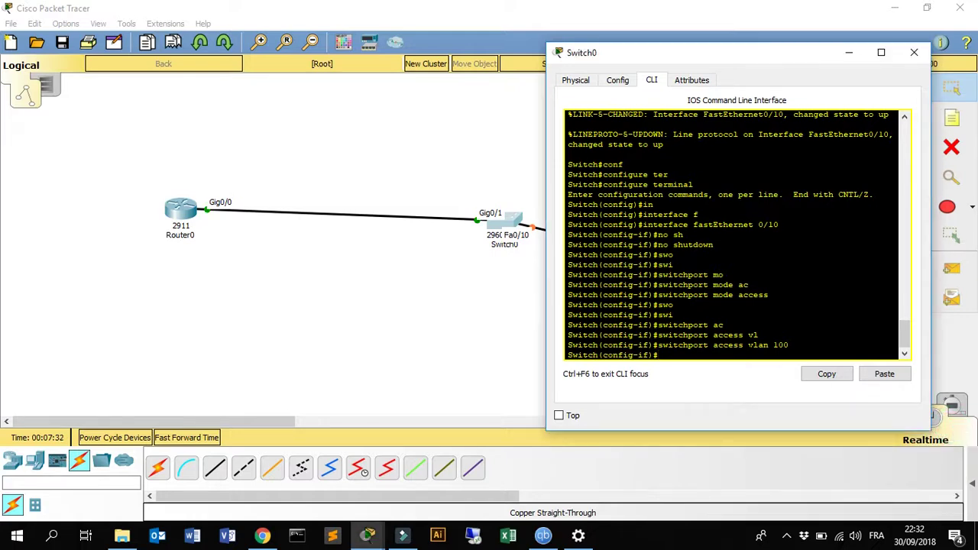
Step: Rerun the ping to gateway 10.10.10.254 from Laptop0's Command Prompt
double_click(756, 345)
click(729, 348)
click(542, 327)
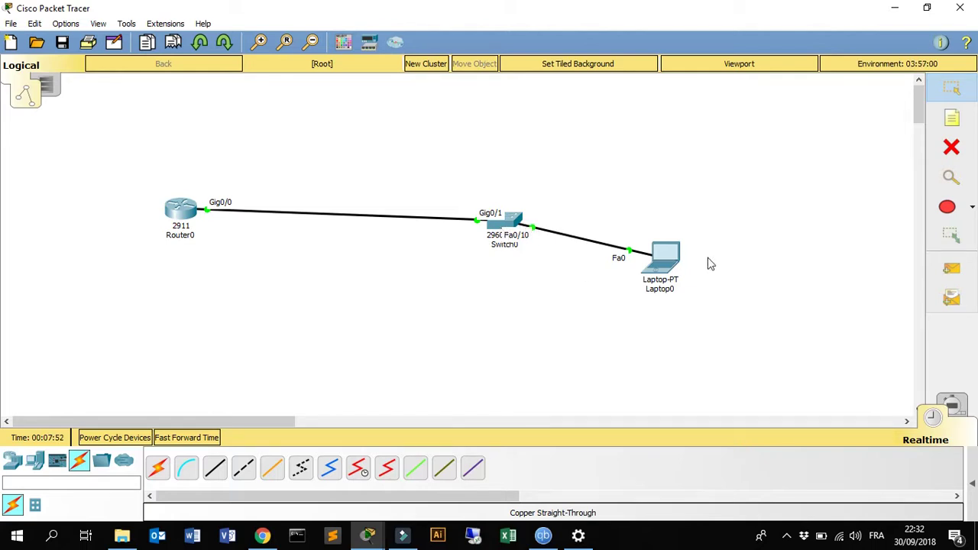
click(664, 260)
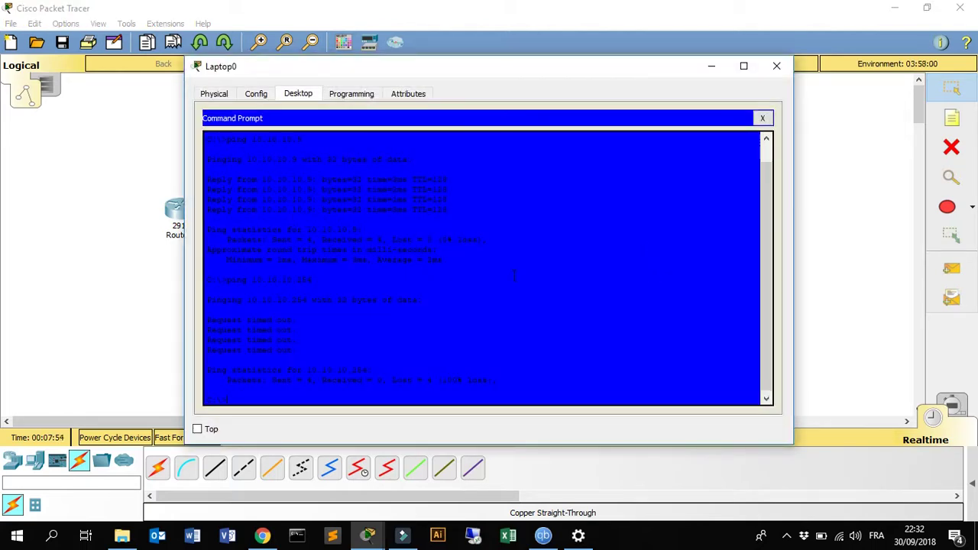
key(Up)
key(Return)
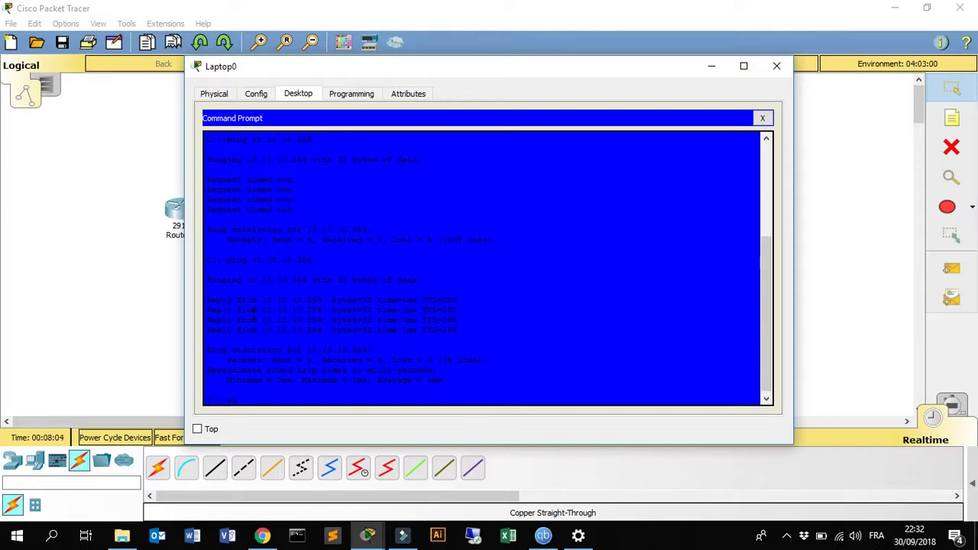
Step: Try the commands 'run' and 'mac' at the laptop prompt; both are rejected as invalid
text(run)
key(Return)
text(mac)
key(Return)
Step: Run 'ping 10.10.10.9' in Router0's CLI and confirm every reply succeeds
click(110, 305)
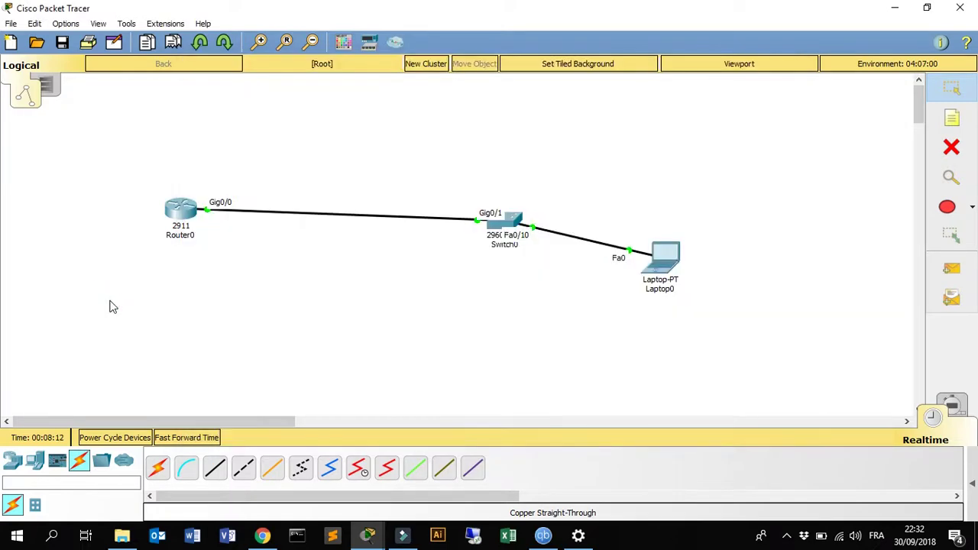
click(181, 212)
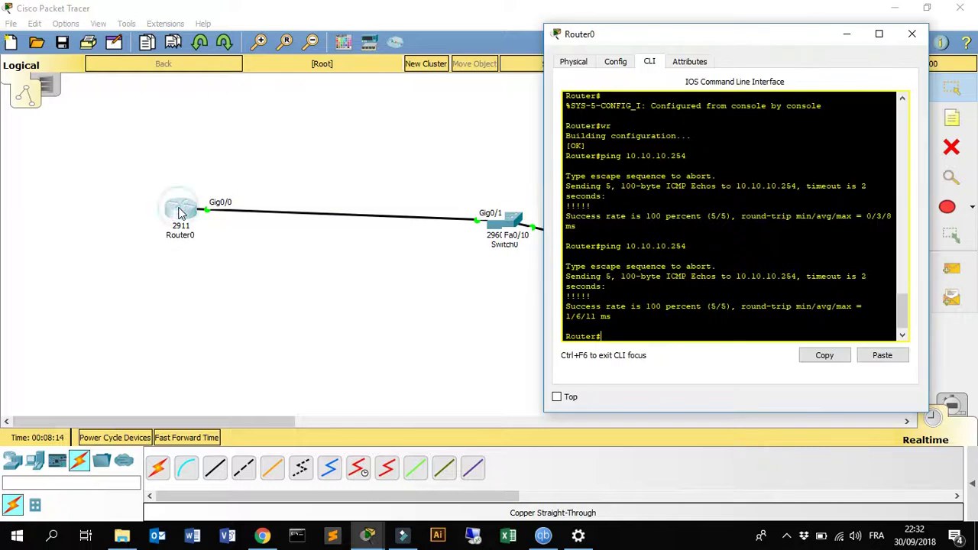
text(ping )
text(10.10.)
text(10.)
text(9)
key(Return)
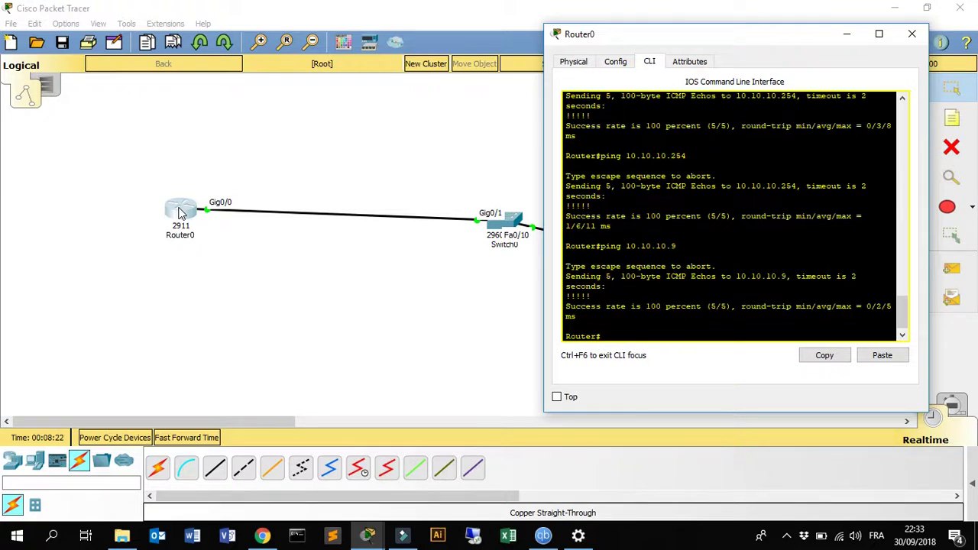